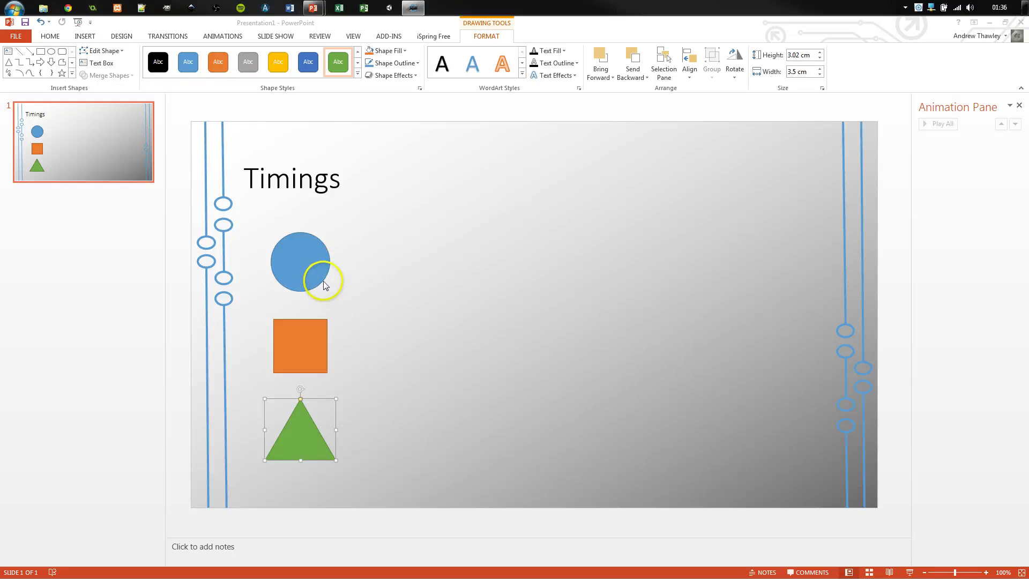
Give the blue circle a Fade entrance
left_click(297, 264)
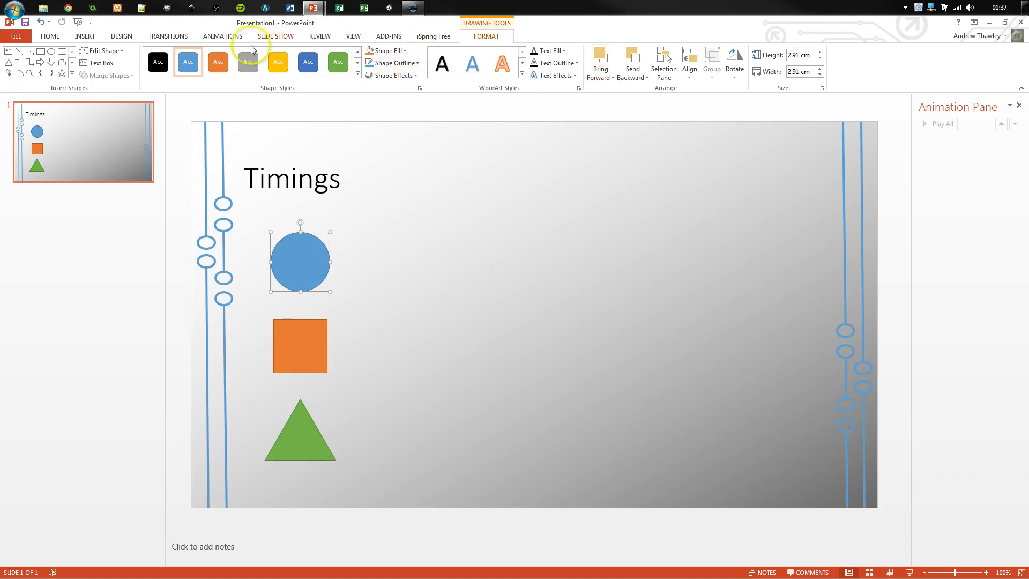
left_click(221, 36)
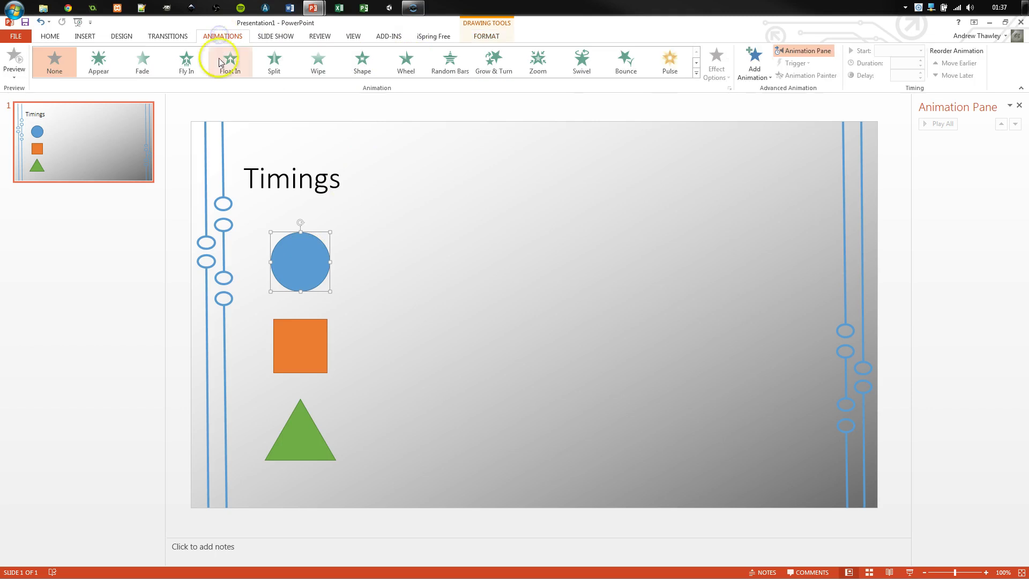
left_click(754, 67)
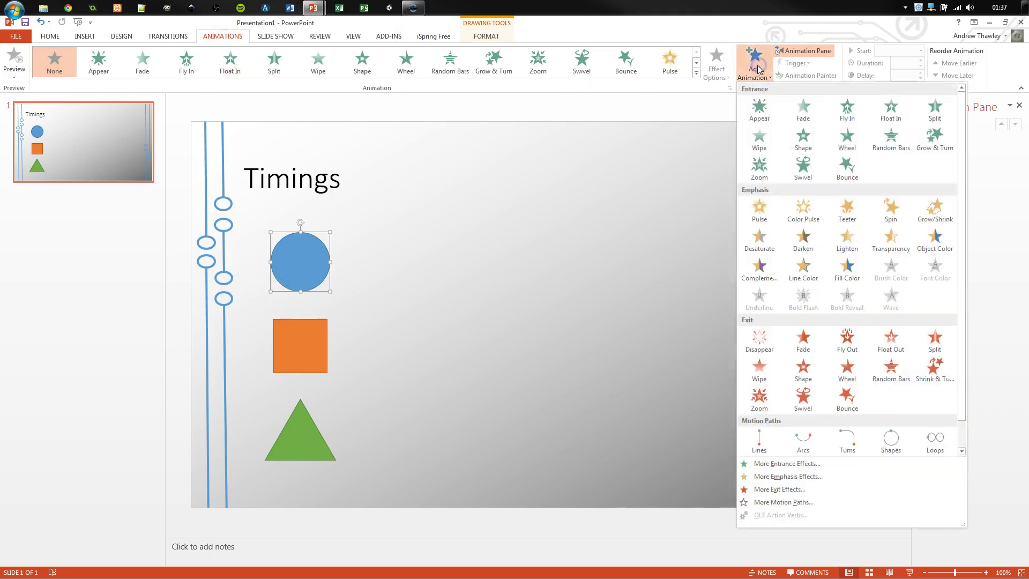
left_click(803, 113)
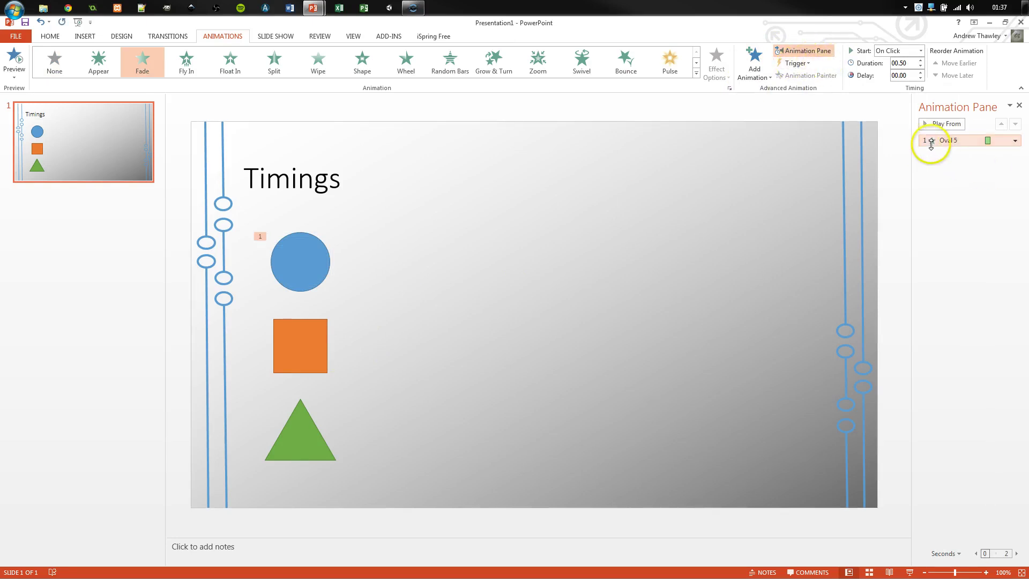
Select the circle, square and triangle together and add a Fade entrance to all three
left_click_drag(378, 506, 243, 186)
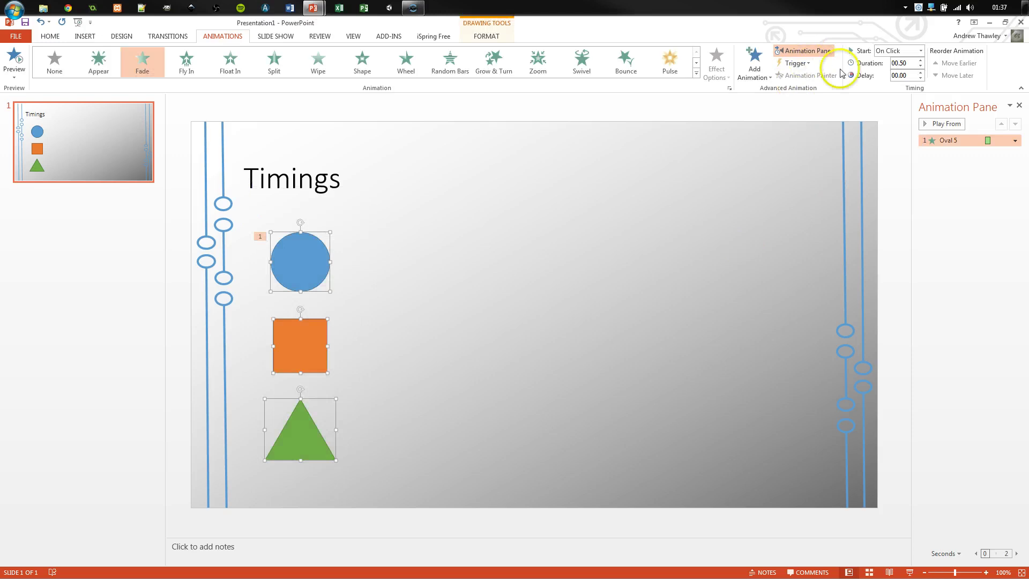
left_click(754, 67)
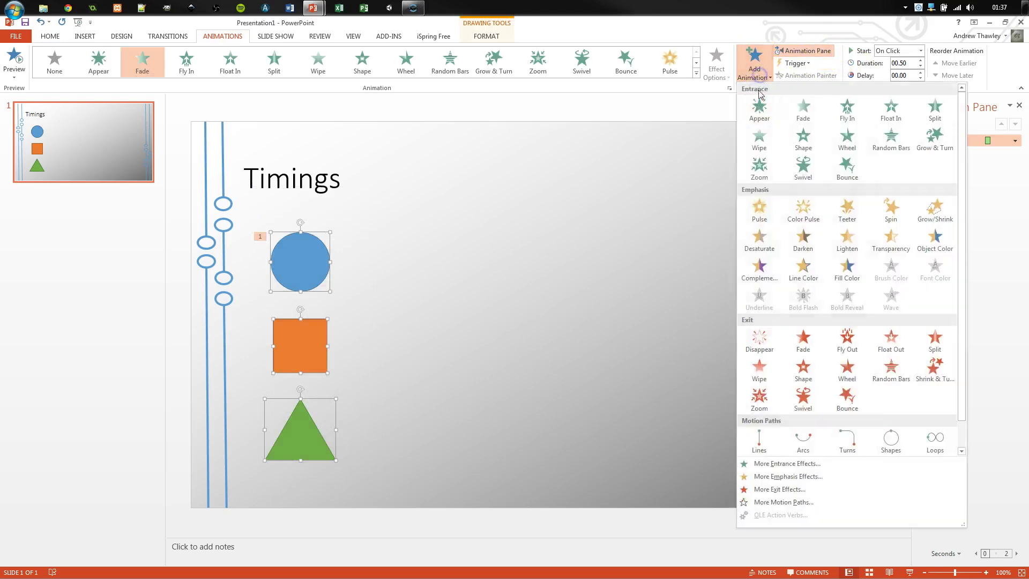
left_click(802, 111)
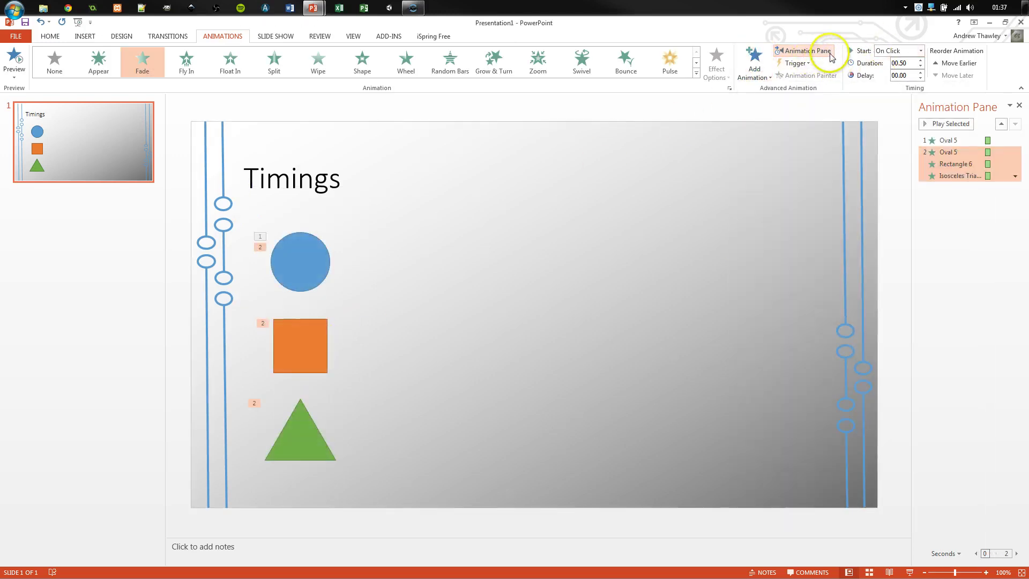
Add a Shape exit to all three shapes and merge their Fade entrances into the first click
left_click(763, 79)
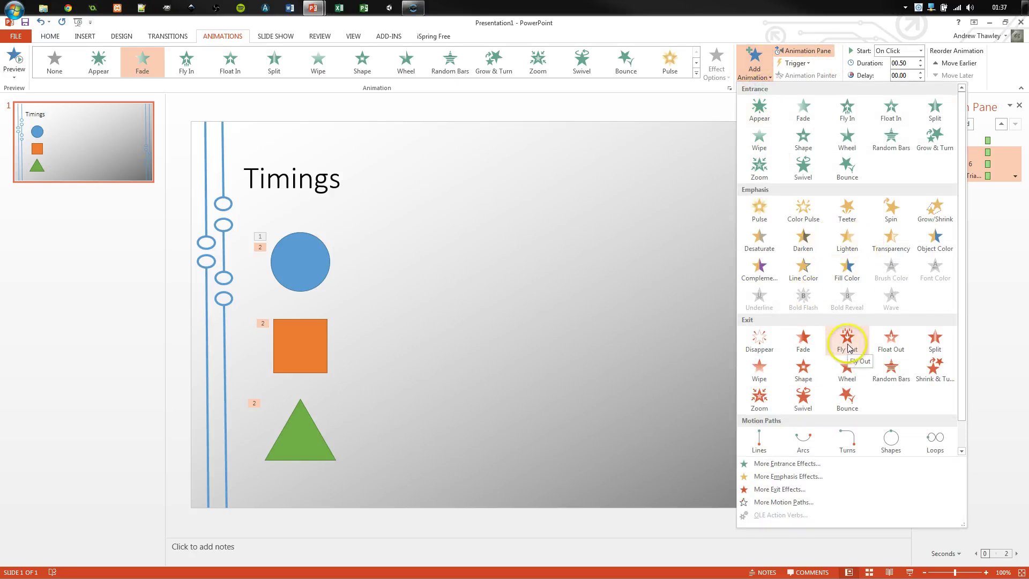
left_click(800, 378)
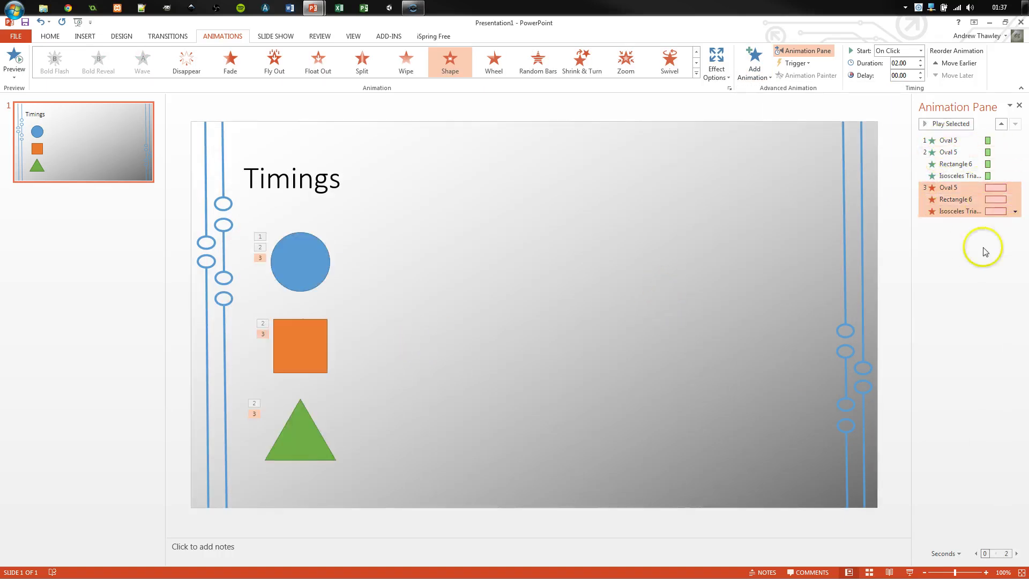
left_click(984, 256)
left_click(958, 142)
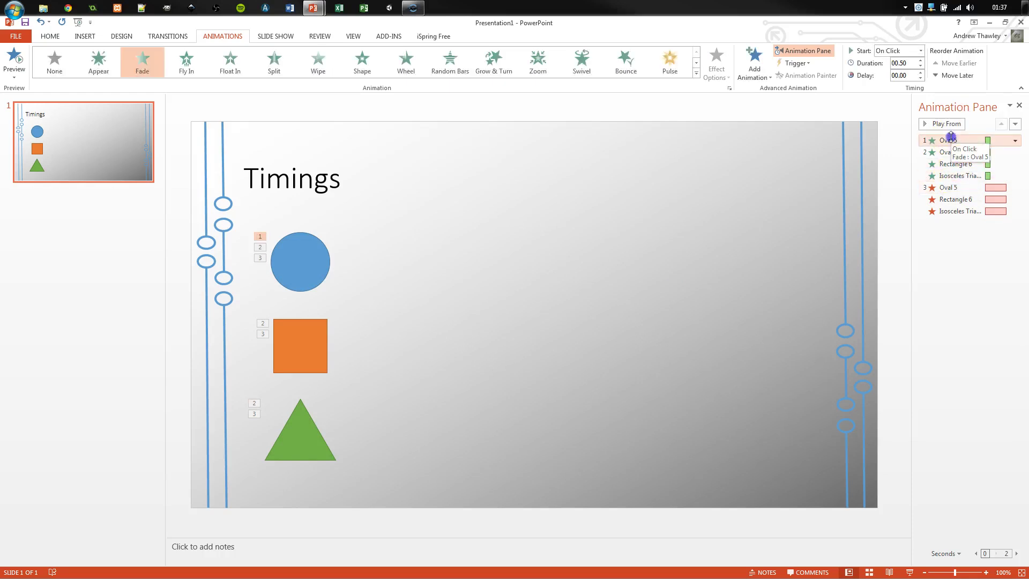
mouse_move(950, 136)
left_mouse_down()
mouse_move(942, 163)
mouse_move(950, 141)
left_mouse_up()
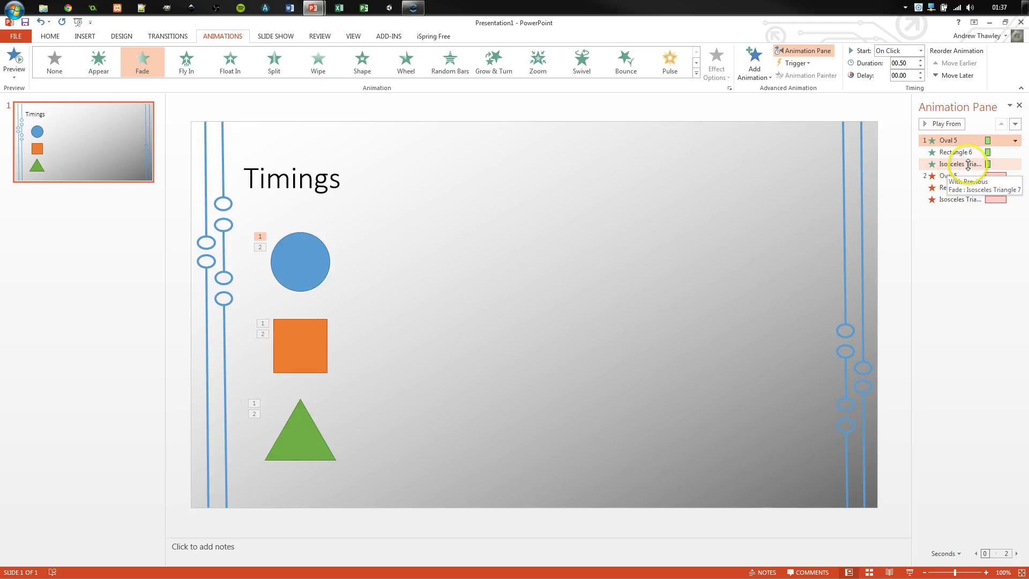
Set all six animations to Start After Previous and preview the slide show with F5
left_click(1009, 199, "shift")
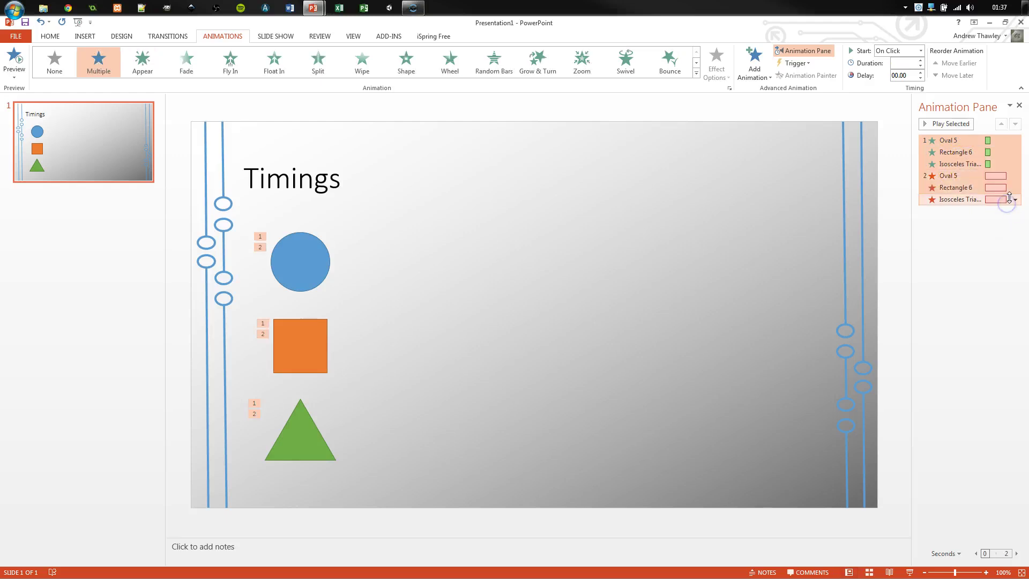
left_click(1016, 200)
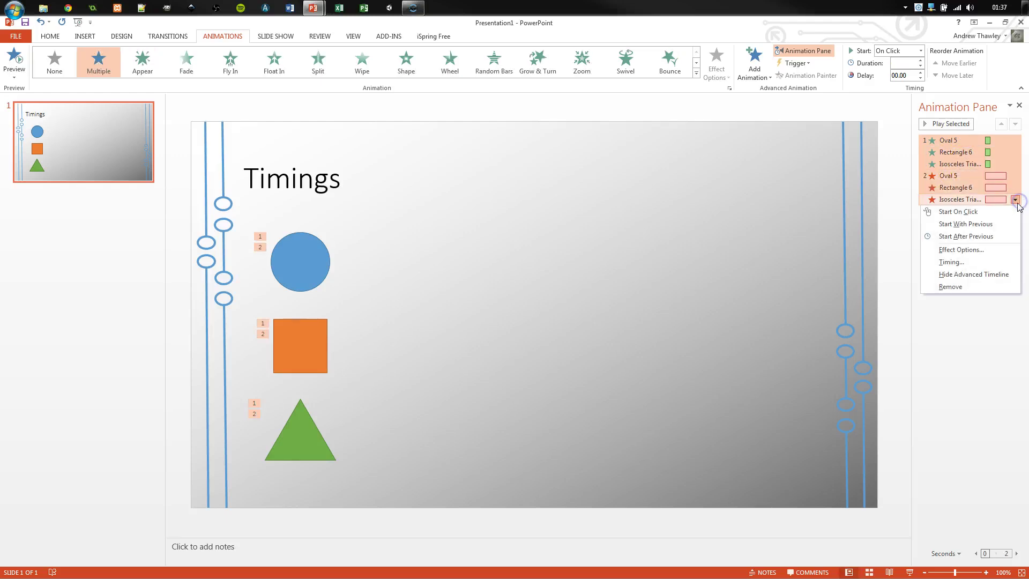
left_click(971, 238)
left_click(454, 253)
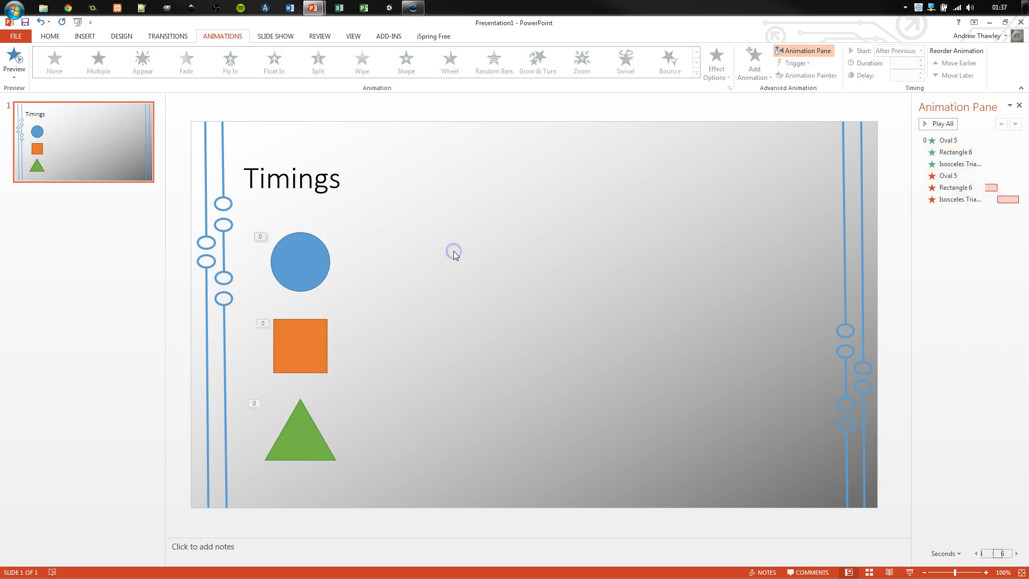
key("F5")
Give the blue circle an Arcs motion path
left_click(321, 271)
left_click(742, 81)
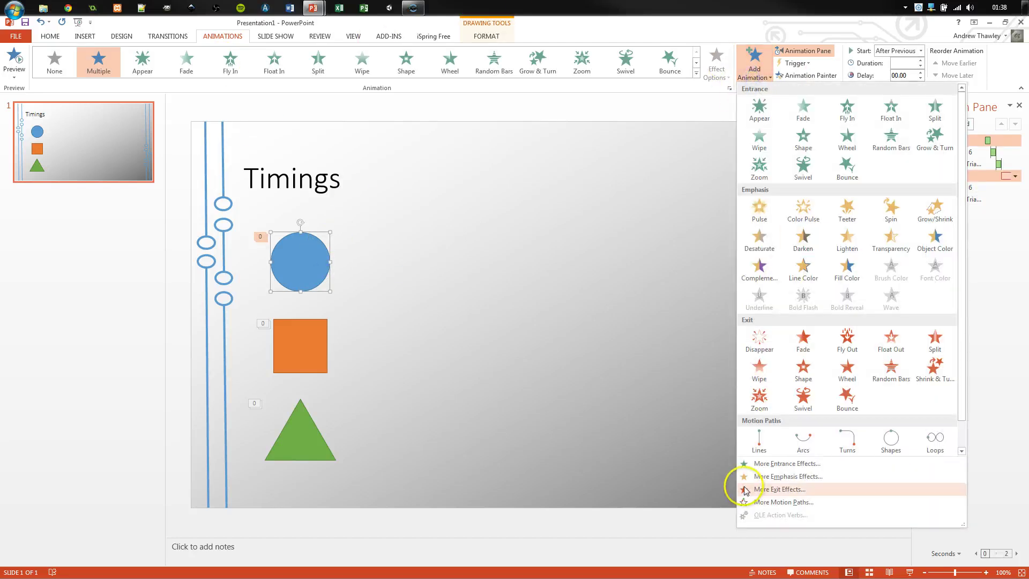
left_click(804, 443)
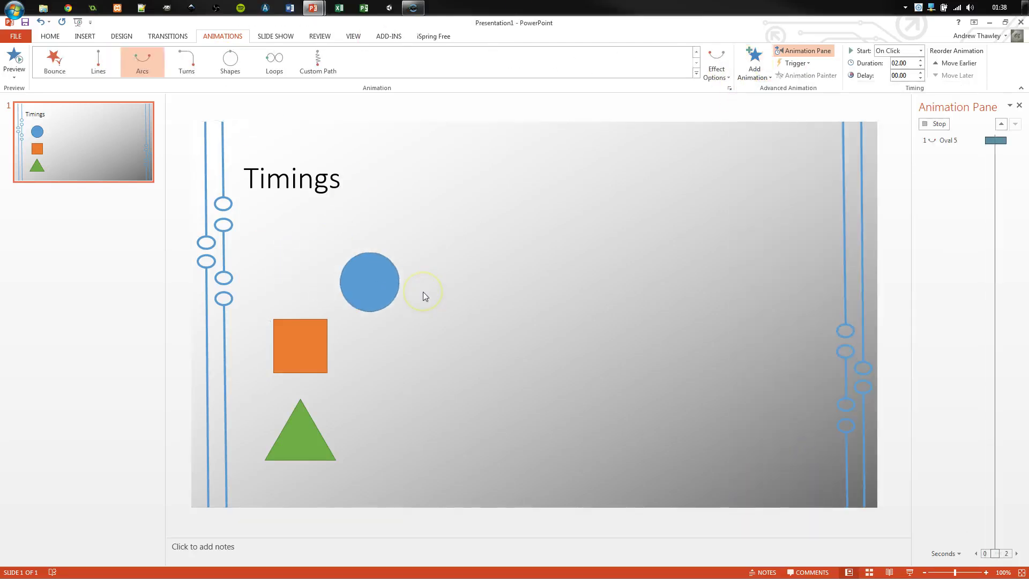
Give the orange square a Loops motion path, undoing an extra Lines path
left_click(301, 354)
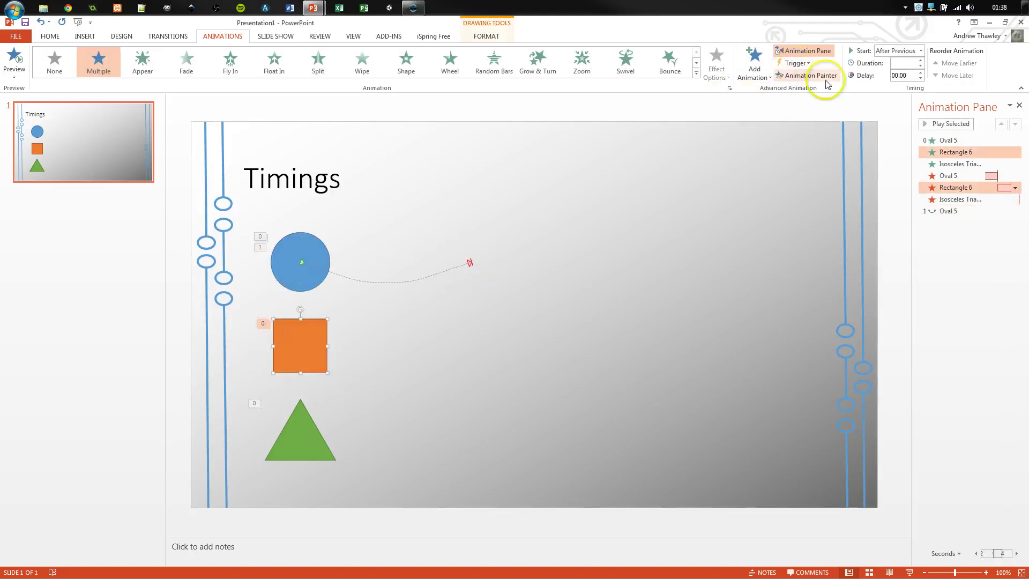
left_click(752, 68)
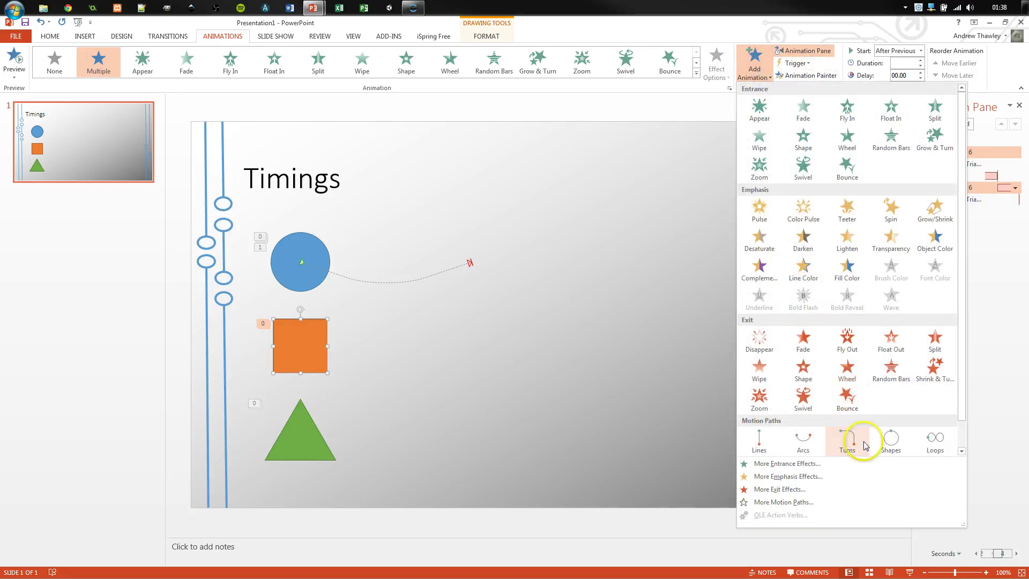
left_click(935, 438)
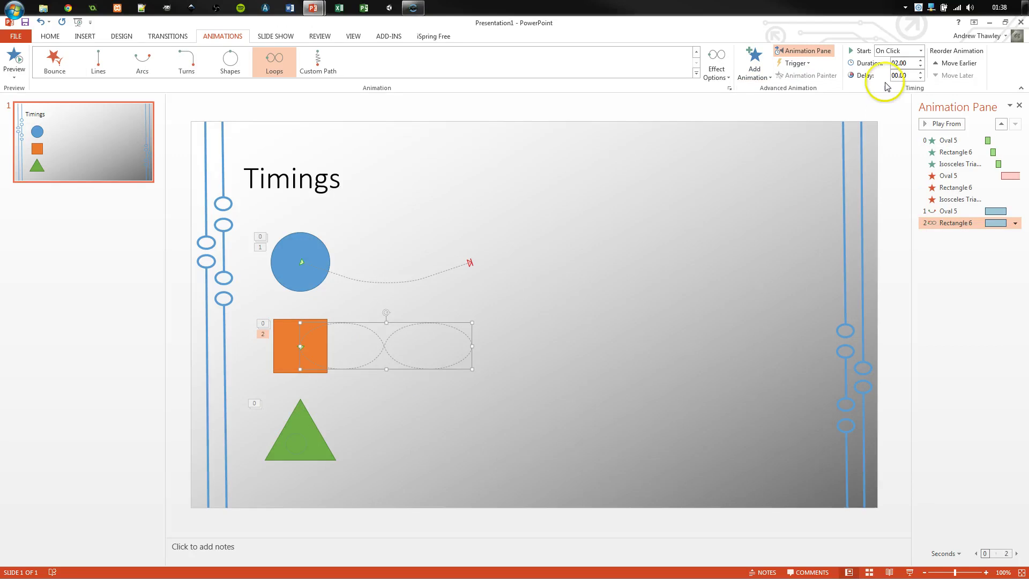
left_click(755, 67)
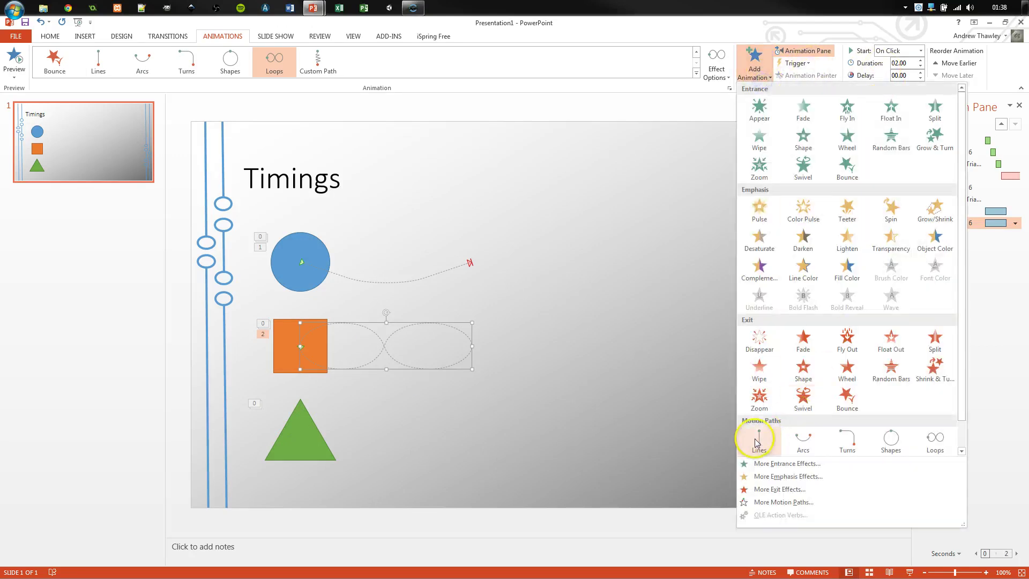
left_click(818, 435)
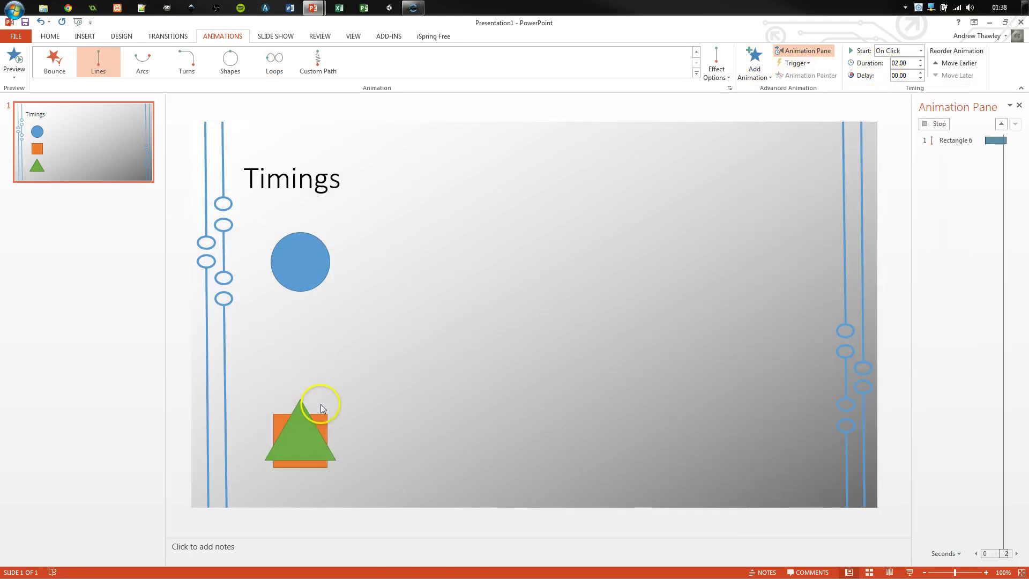
key("ctrl+z")
Give the green triangle a straight downward Lines path, undoing the sideways end-point drag
left_click(311, 435)
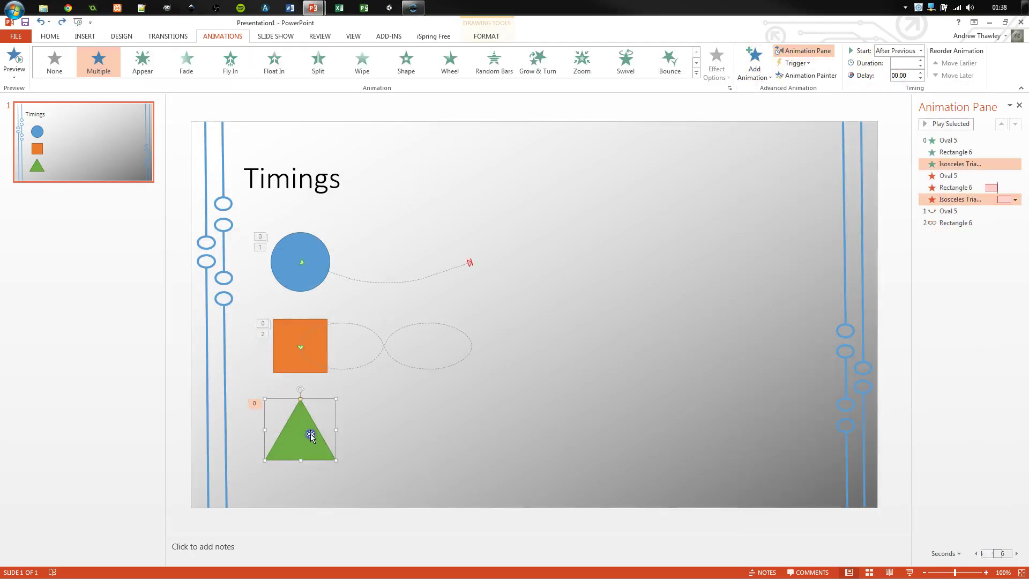
left_click(756, 67)
left_click(759, 437)
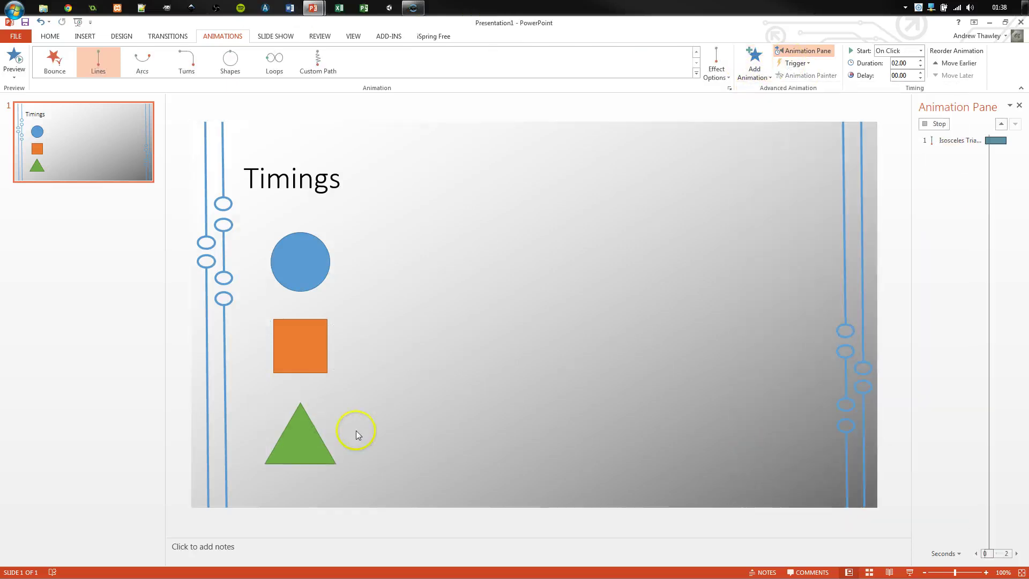
left_click_drag(301, 504, 492, 442)
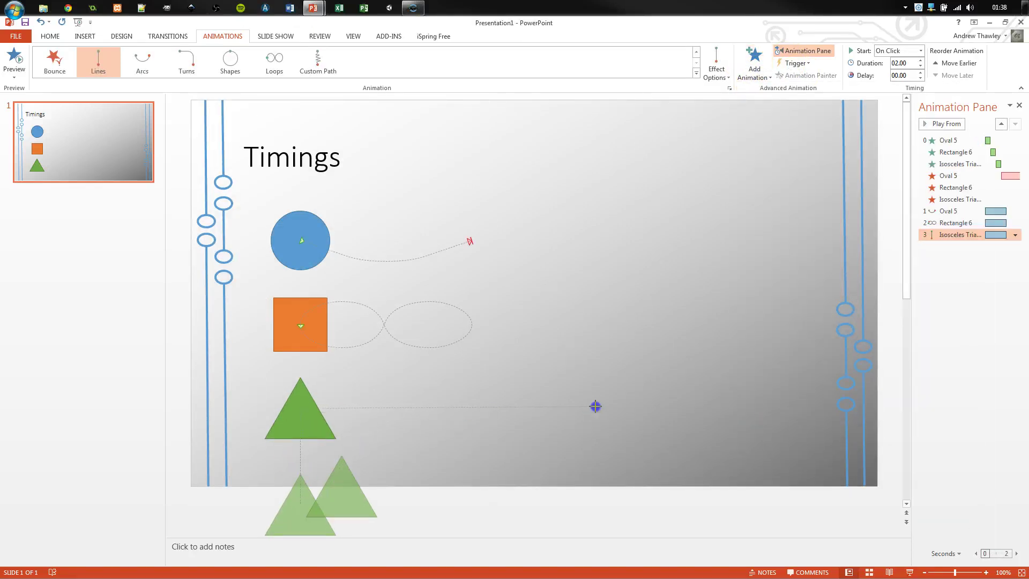
key("Escape")
left_click(374, 348)
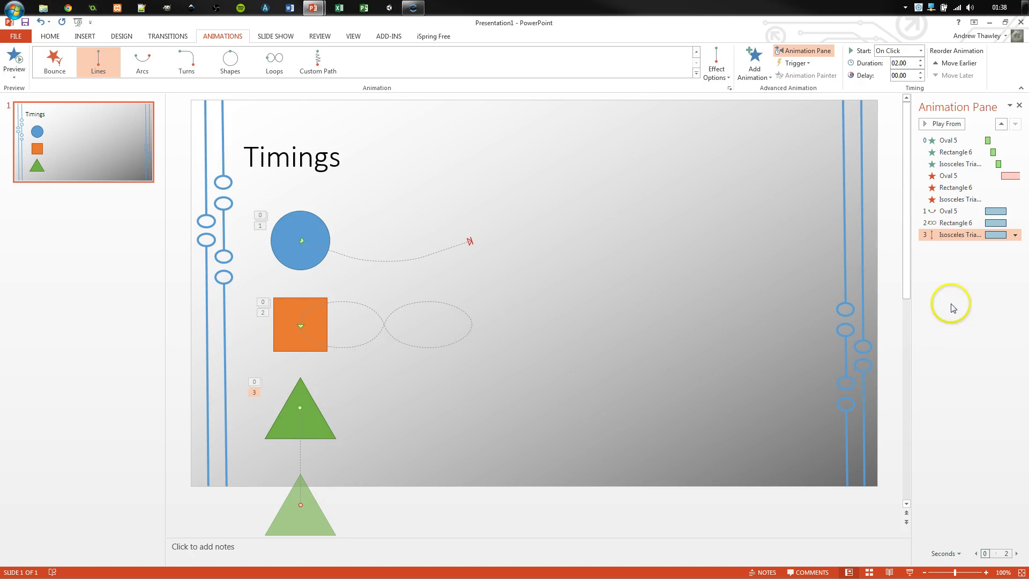
Select the circle's arc animation and preview the slide show
left_click(951, 284)
left_click(951, 210)
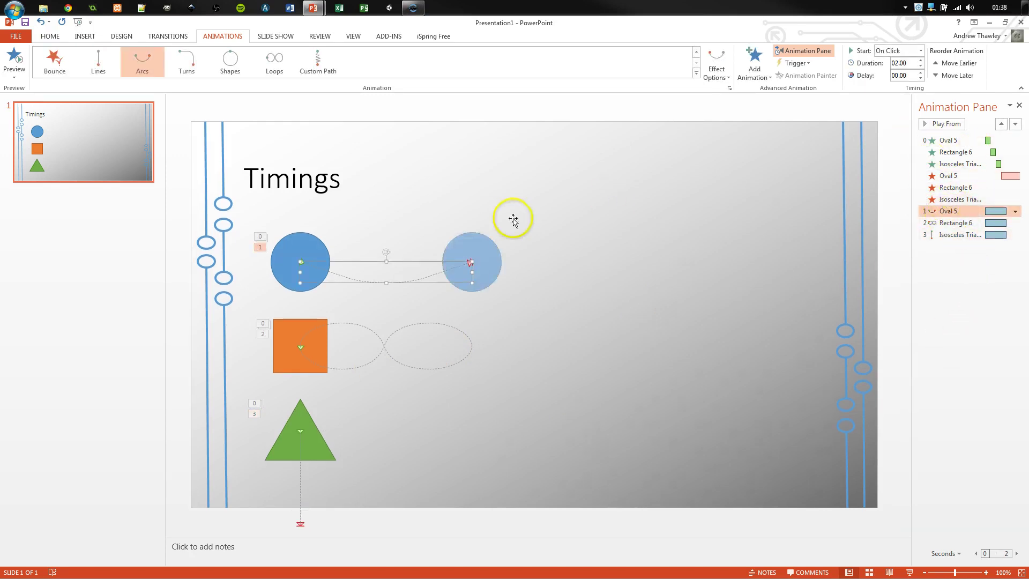
key("F5")
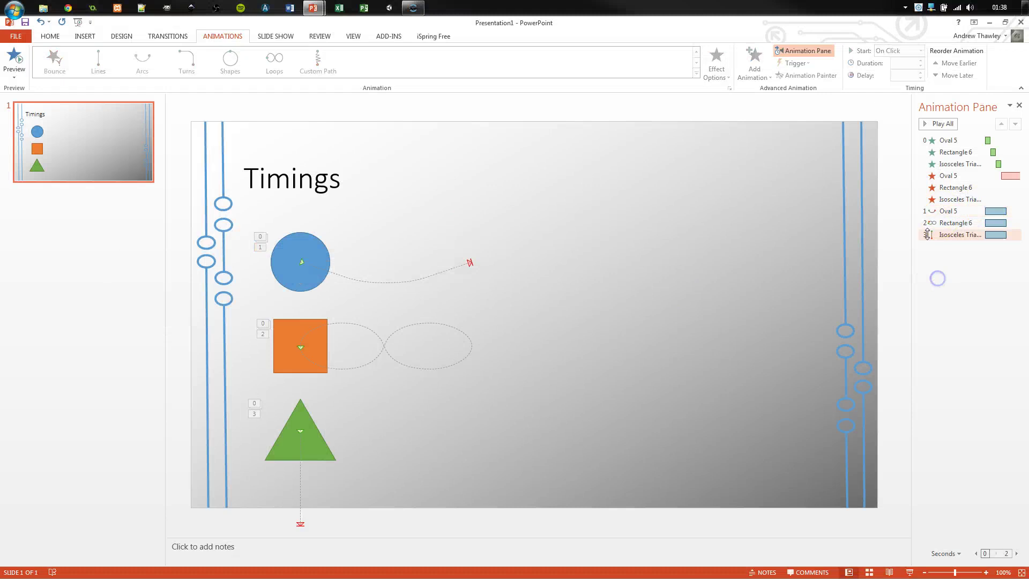
Set the circle's arc, square's loop and triangle's line motions to Start After Previous
left_click(940, 212)
left_click(1015, 212)
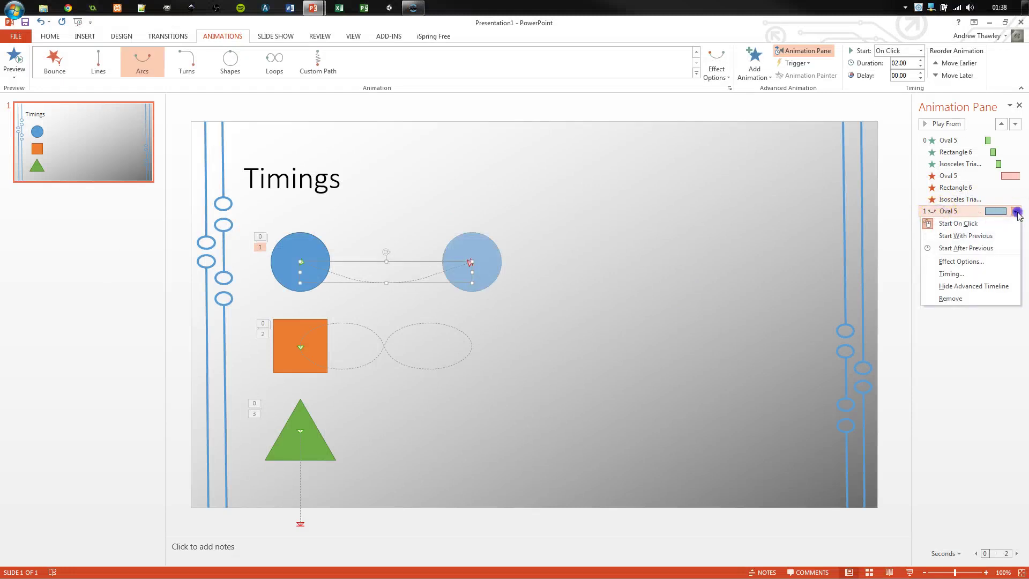
left_click(966, 247)
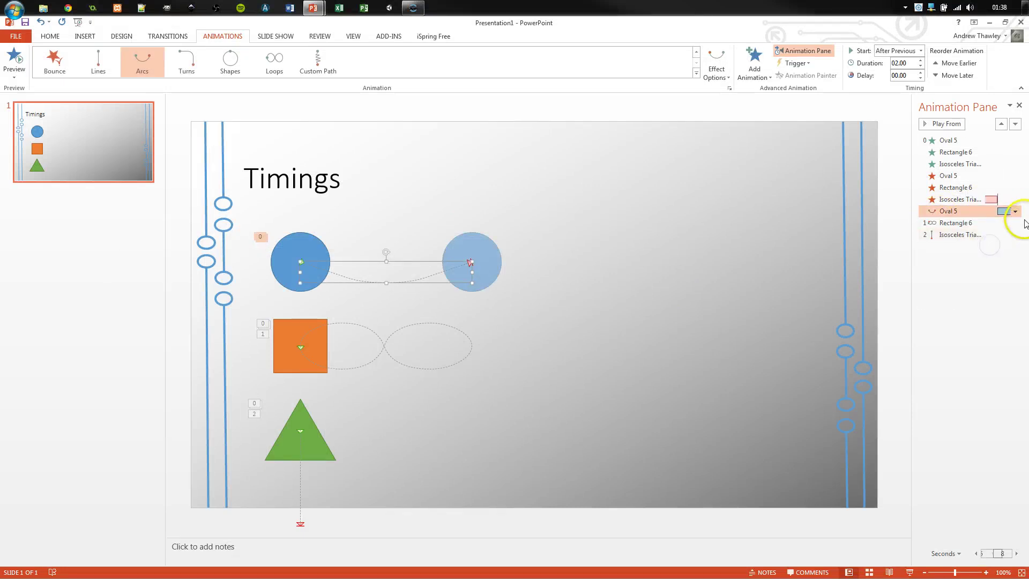
left_click(1016, 224)
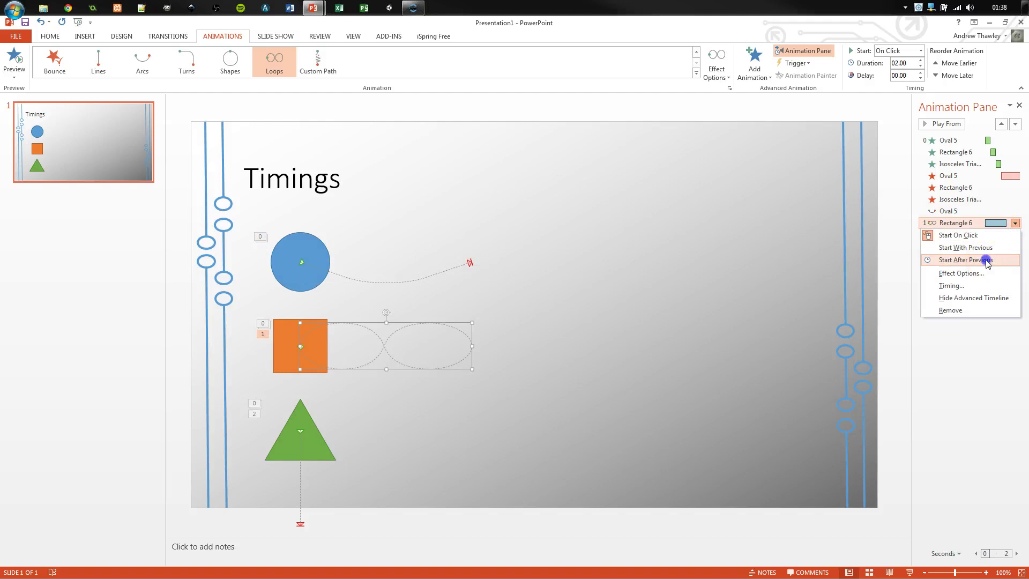
left_click(987, 260)
left_click(1016, 234)
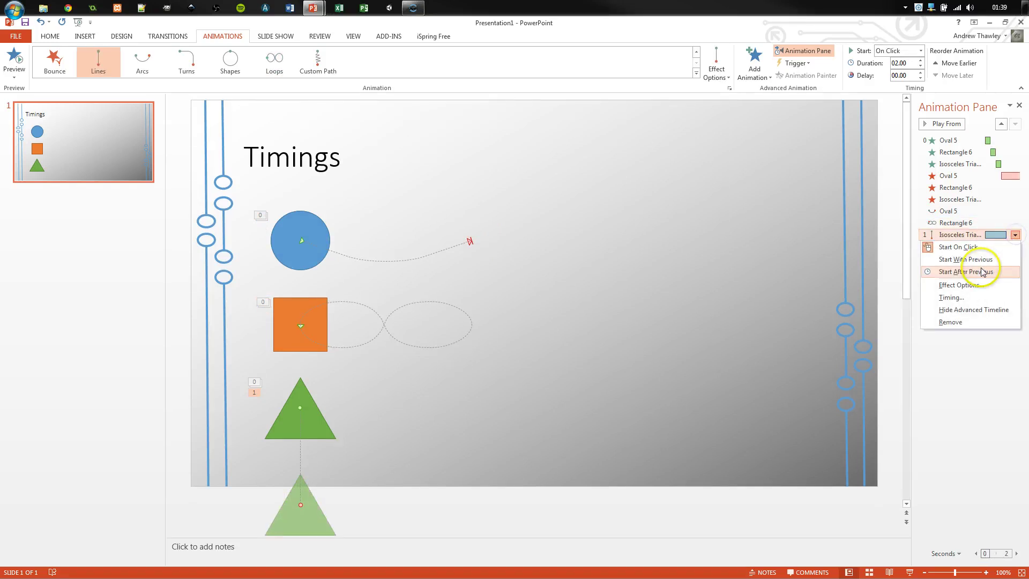
left_click(982, 272)
left_click(973, 290)
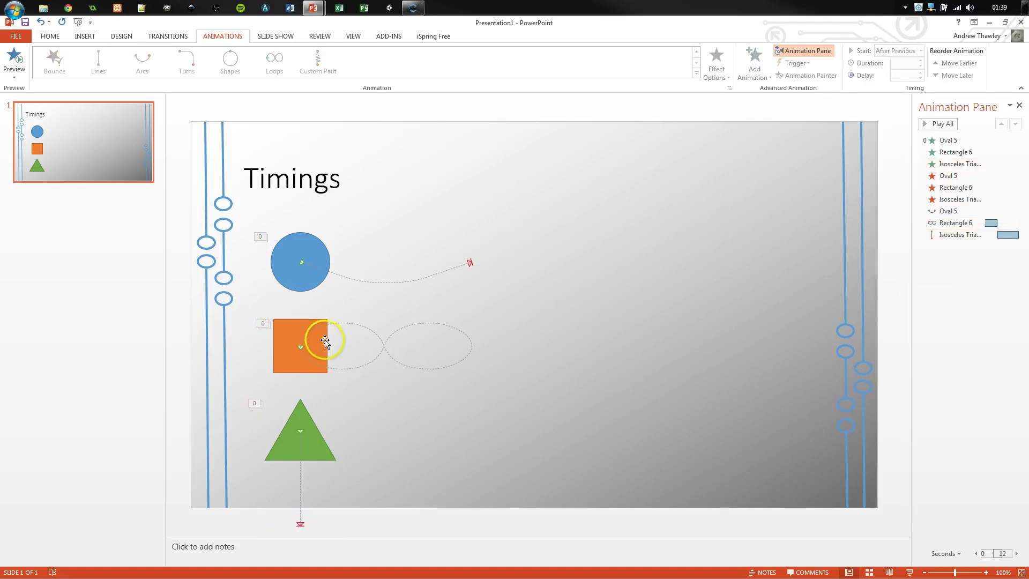
Drag the triangle's path end point to the right and preview with Shift+F5
left_click(298, 447)
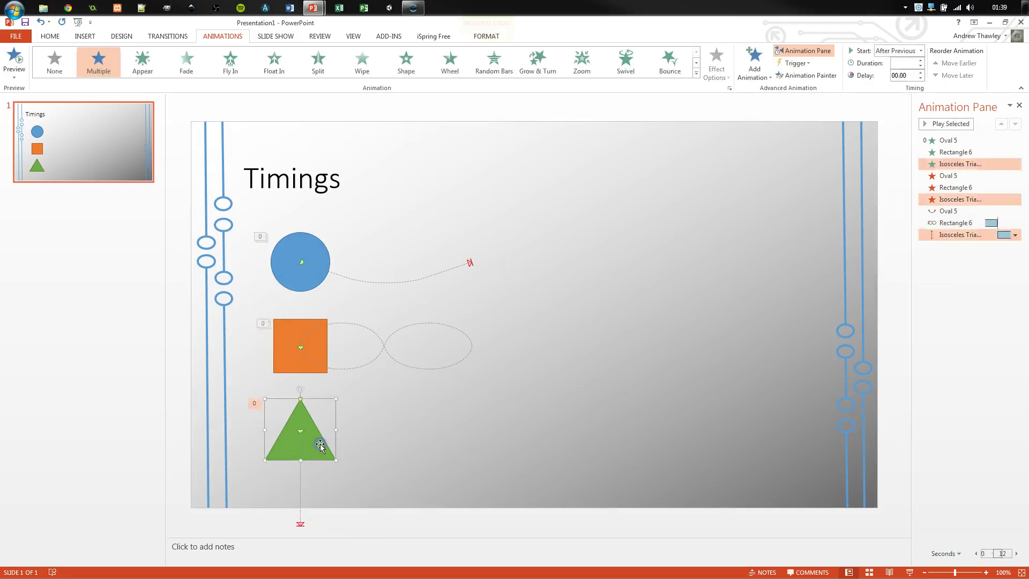
left_click(302, 523)
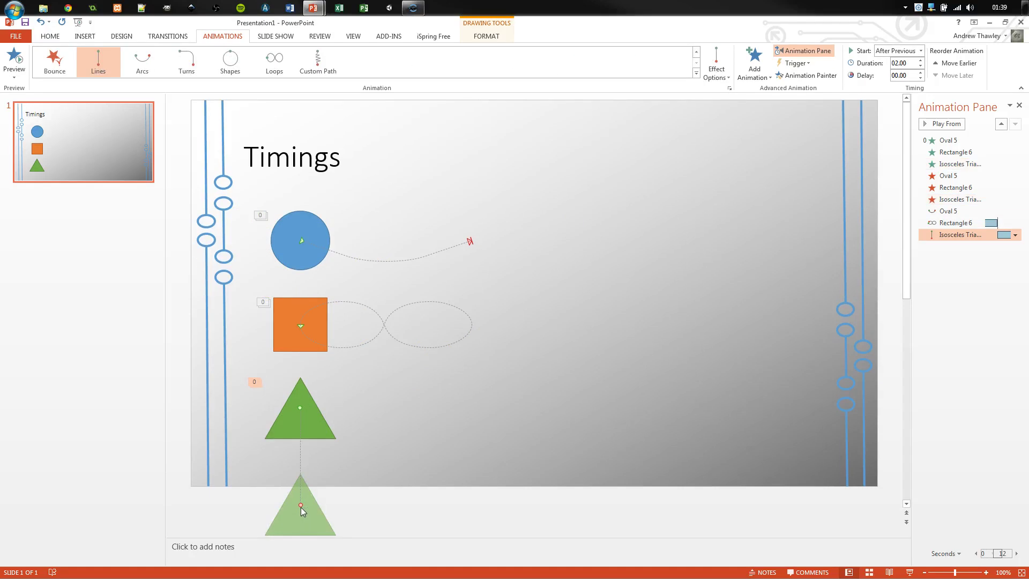
left_click_drag(301, 503, 557, 403)
key("shift+F5")
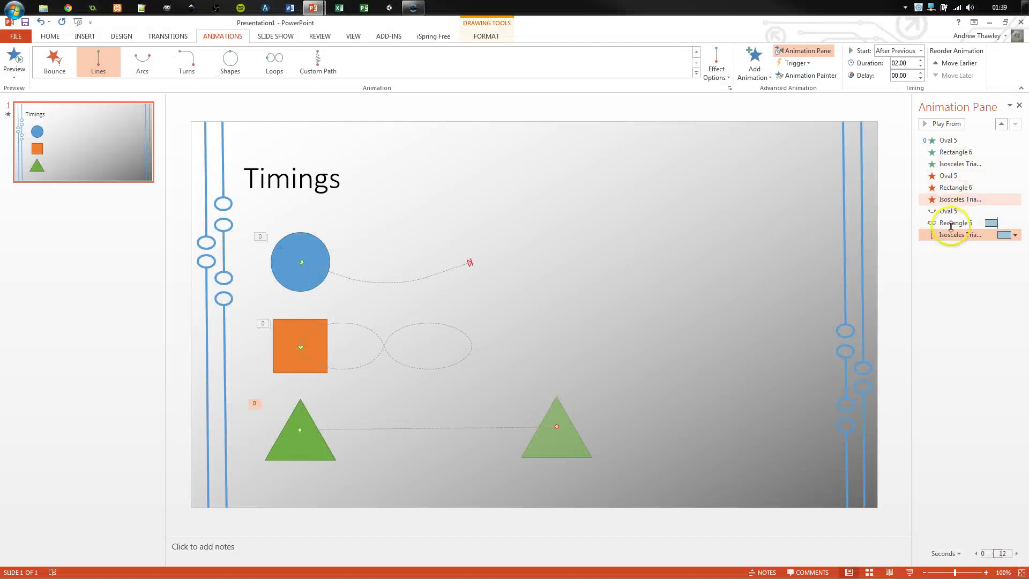
Move the circle's arc and square's loop above the exit animations, then preview the show
left_click(974, 325)
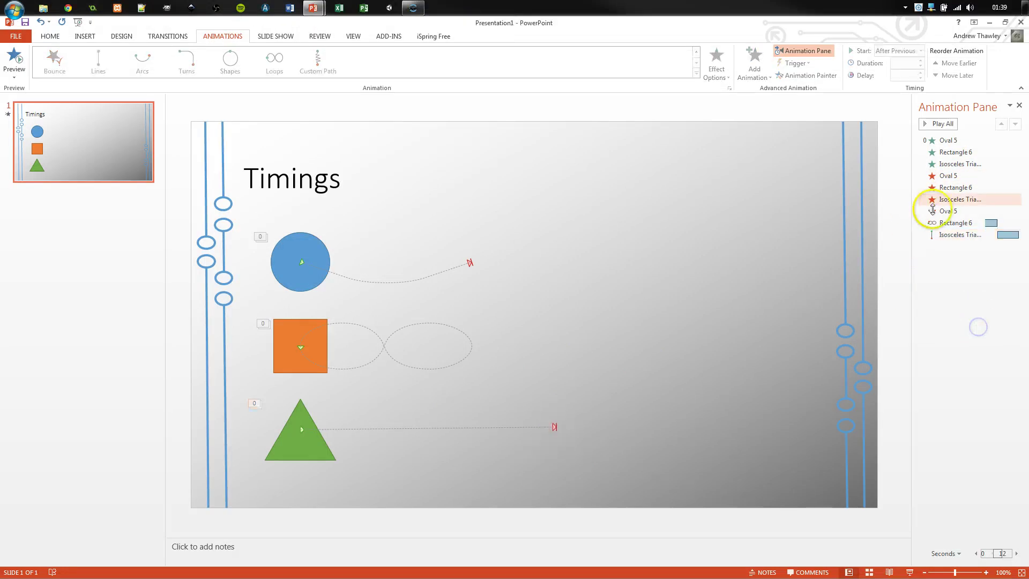
left_click(942, 211)
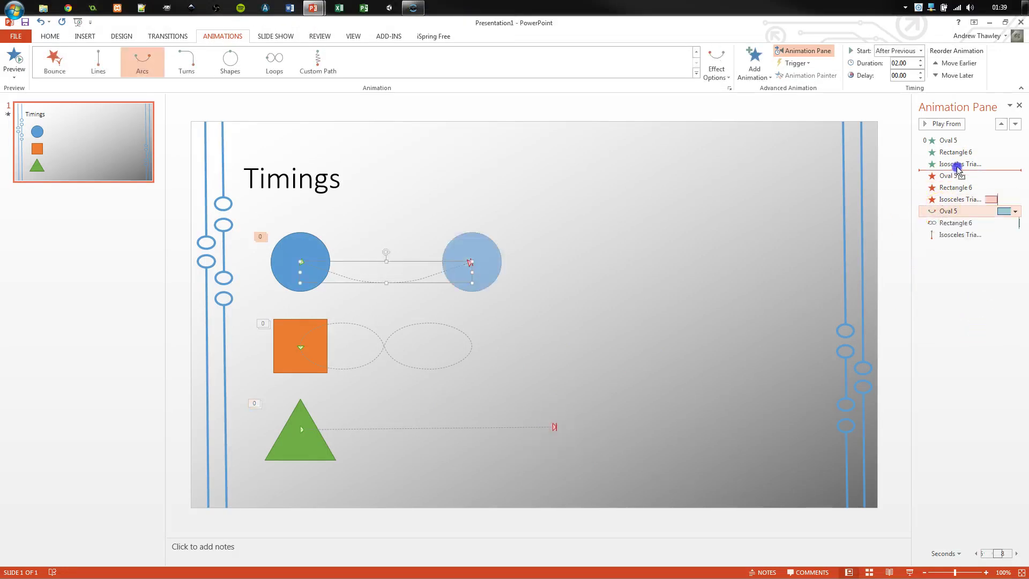
left_click_drag(957, 169, 957, 170)
left_click_drag(942, 224, 943, 194)
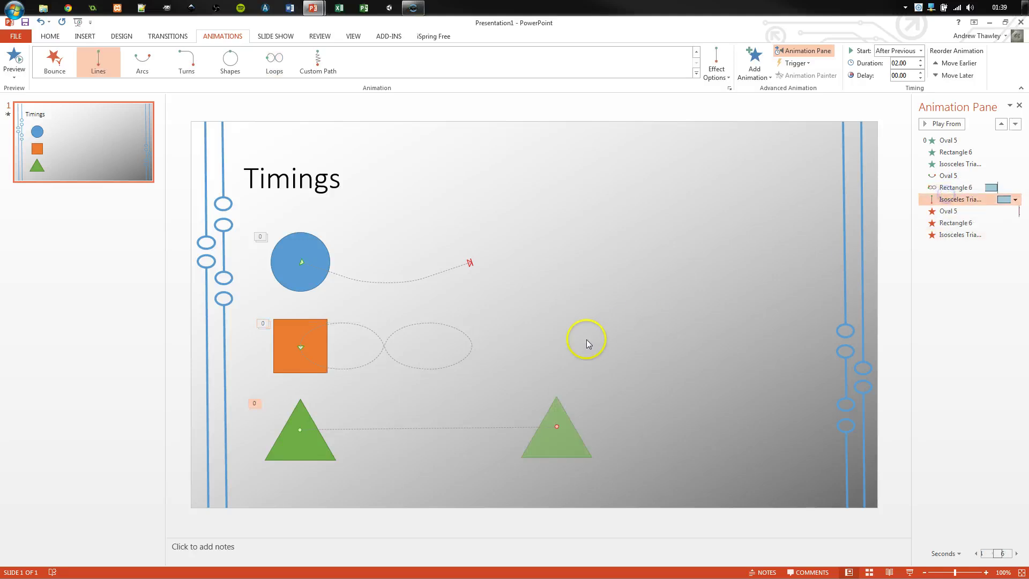
key("F5")
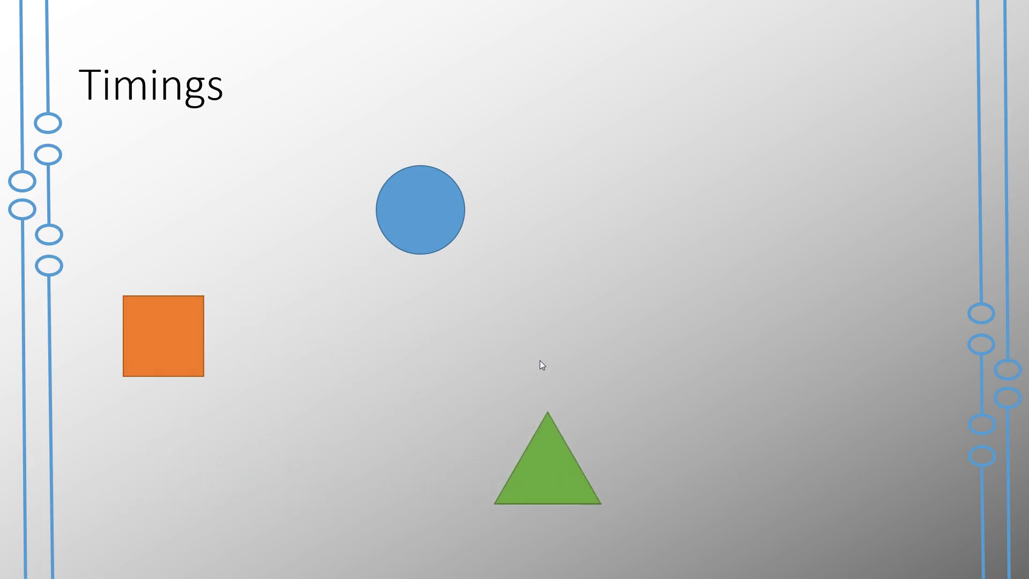
key("Escape")
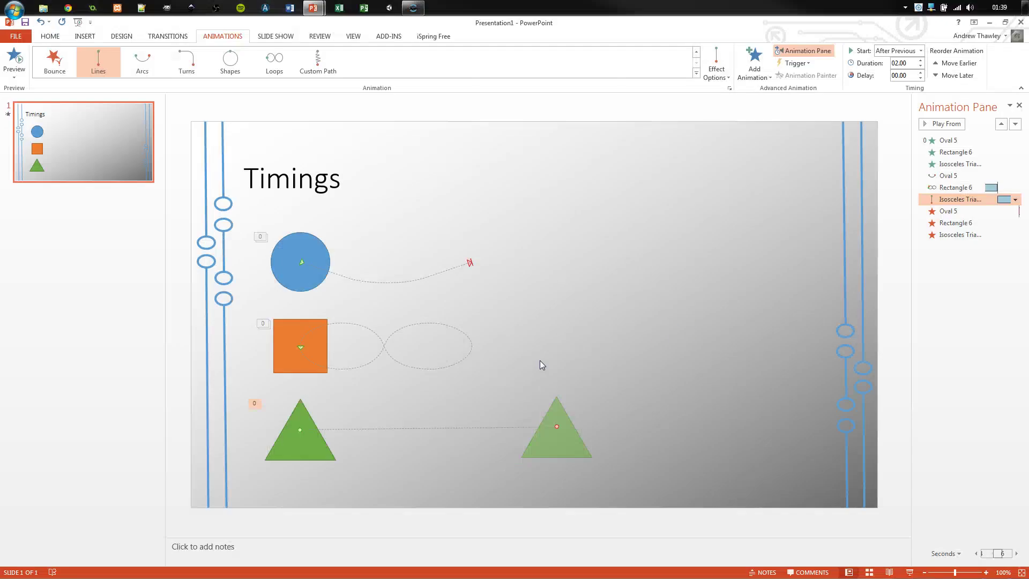
Move the circle's arc and exit directly after its entrance in the Animation Pane
left_click(959, 328)
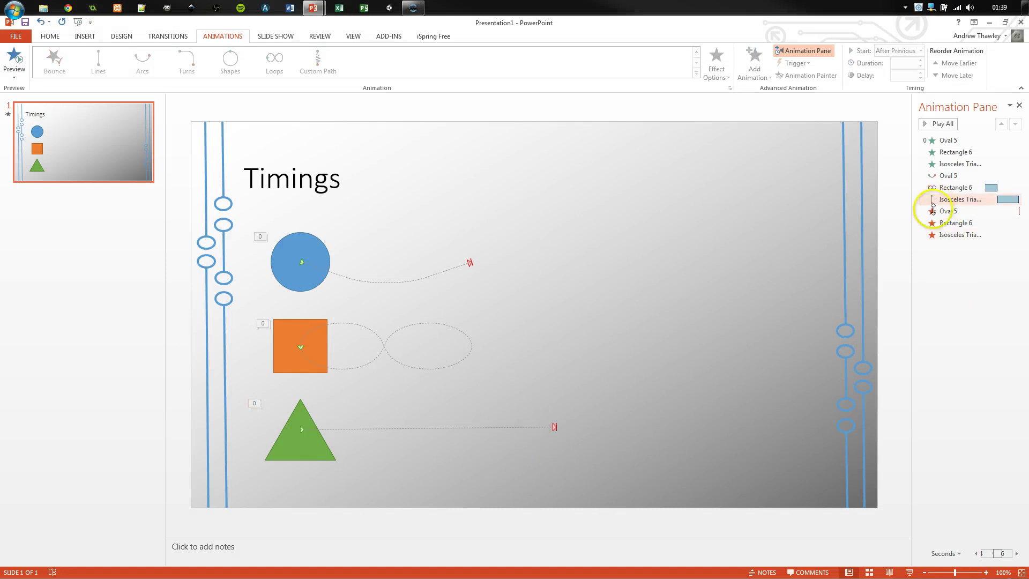
left_click_drag(946, 176, 953, 157)
left_click_drag(949, 211, 950, 157)
Preview the new order, then widen the Animation Pane to reveal the seconds timeline
key("F5")
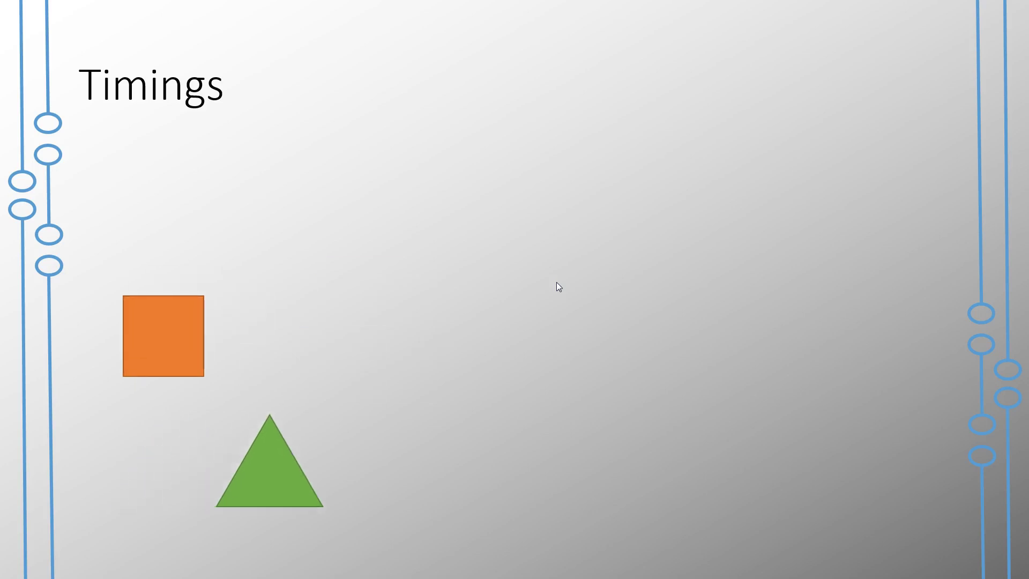
key("Escape")
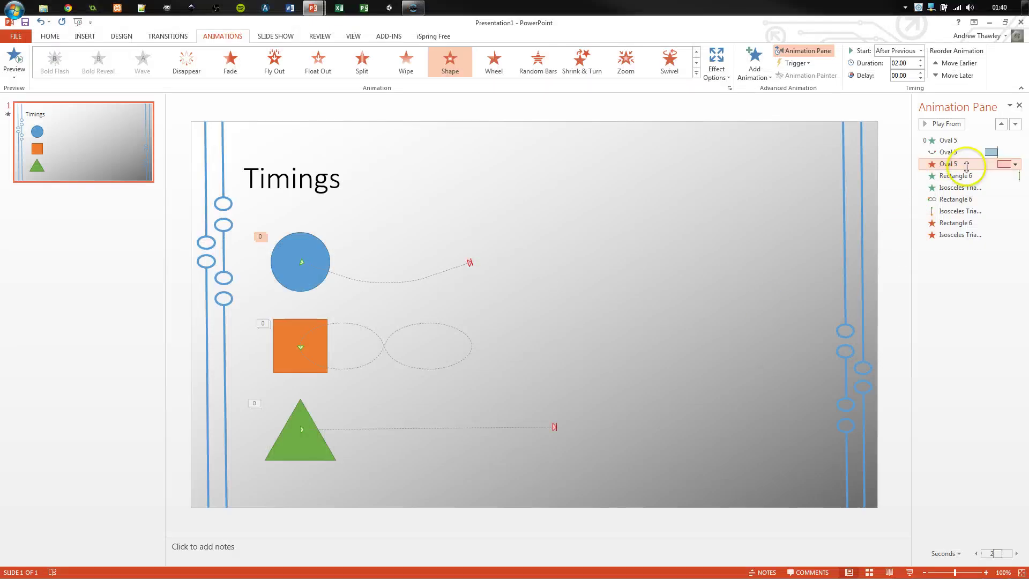
left_click_drag(912, 189, 635, 214)
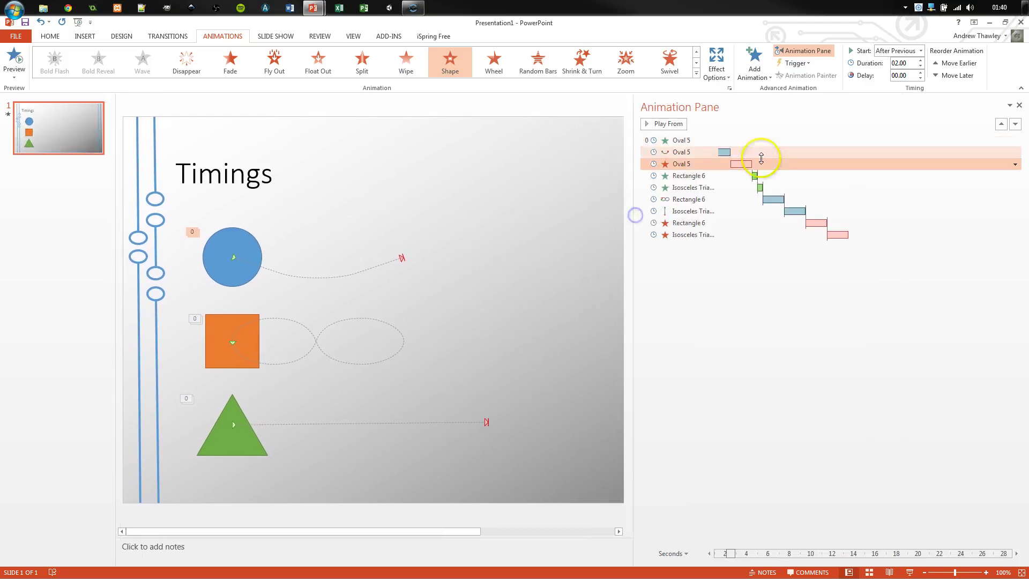
Experiment with the triangle's line motion on the timeline, adding then removing a 2-second delay
right_click(683, 222)
left_click(952, 298)
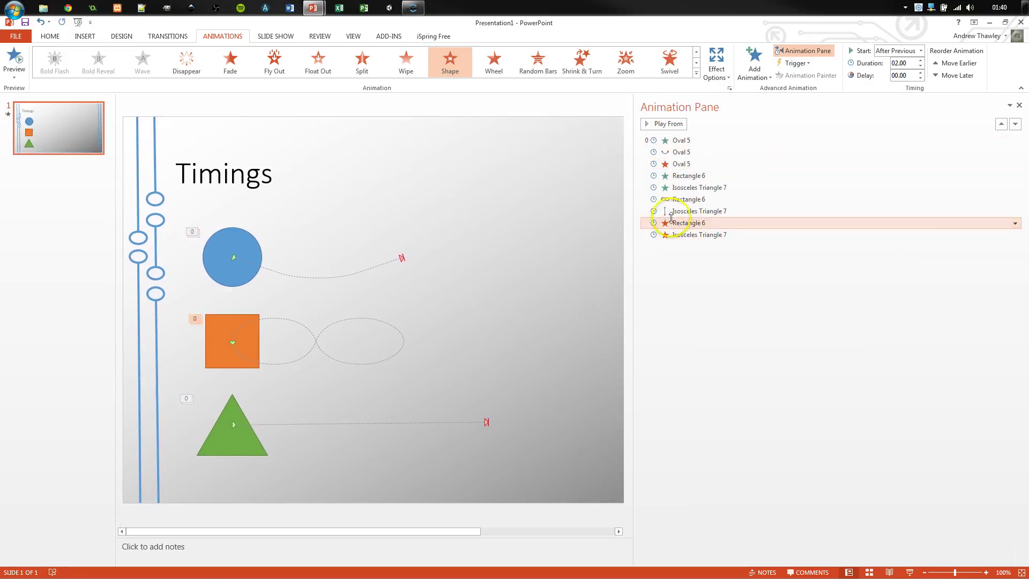
right_click(691, 188)
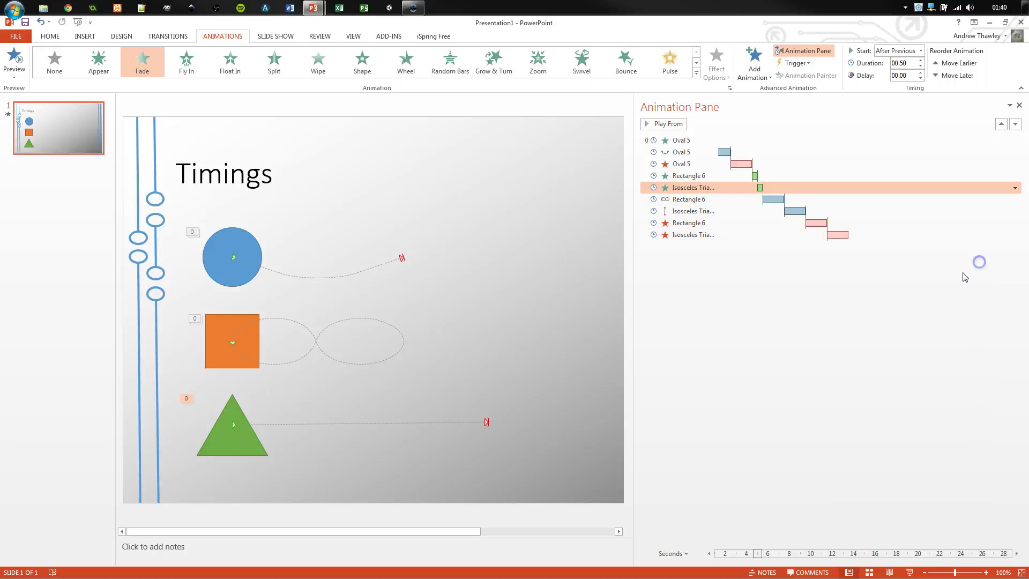
left_click(751, 272)
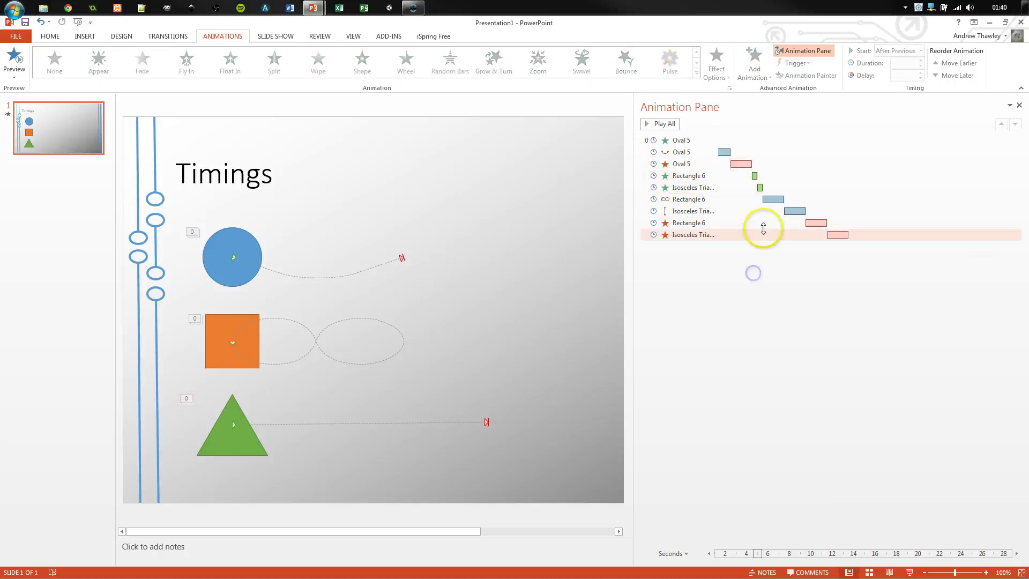
left_click(767, 201)
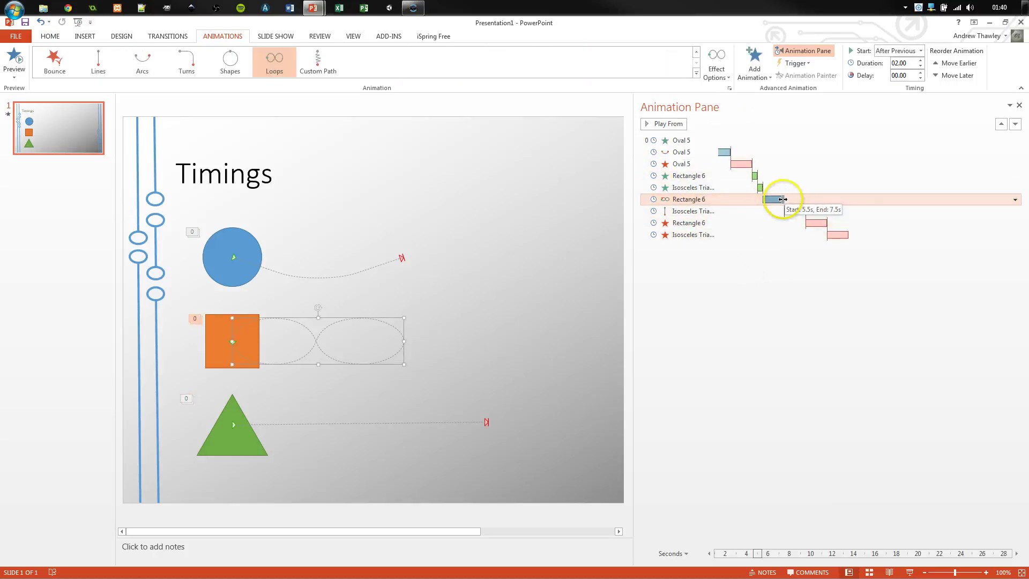
left_click(794, 210)
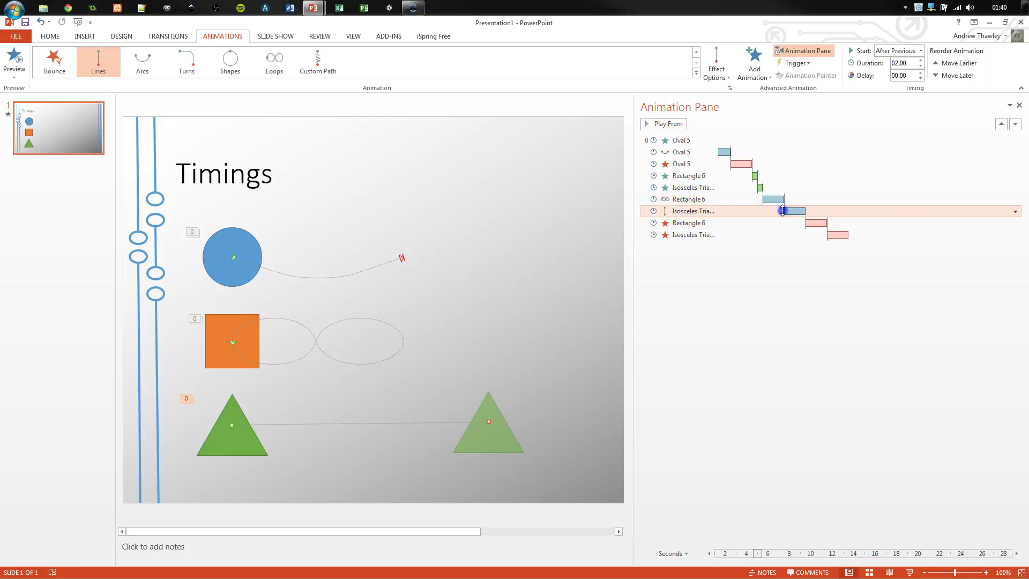
left_click_drag(773, 211, 766, 210)
left_click(781, 210)
right_click(796, 210)
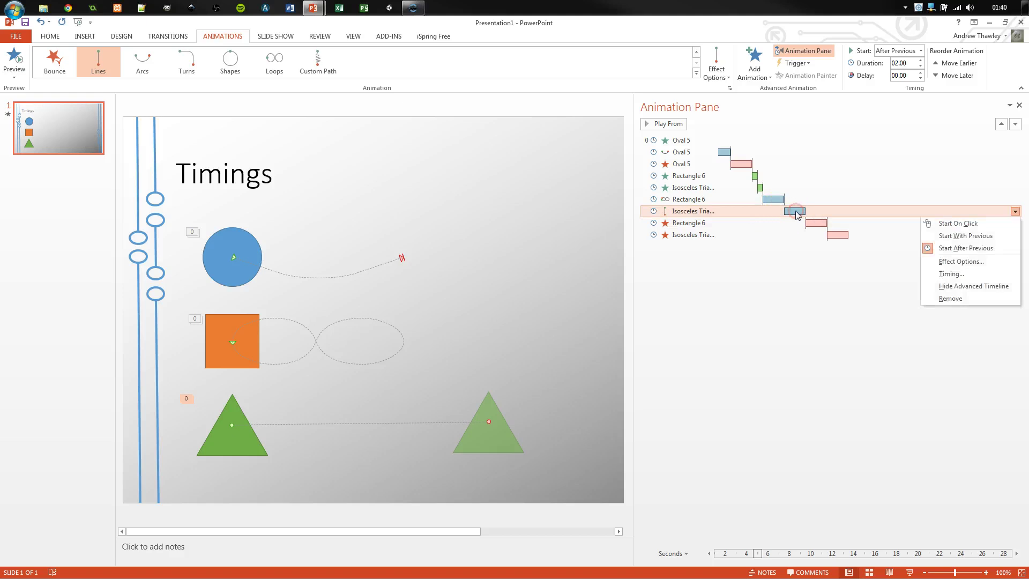
key("Escape")
left_click_drag(823, 204, 822, 206)
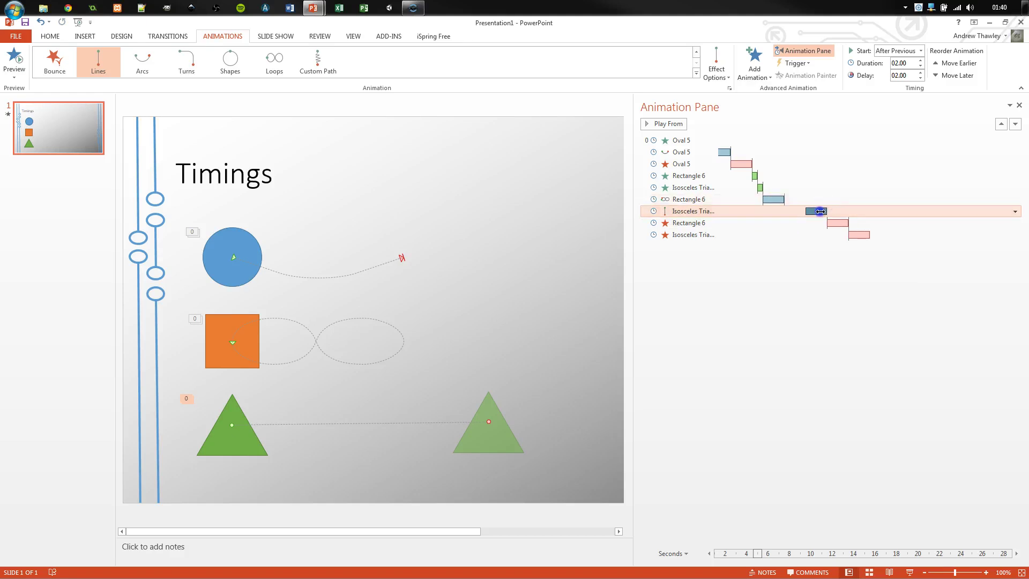
left_click_drag(764, 218, 762, 217)
left_click(800, 213)
Set the triangle's line motion to Start With Previous, alongside the square's loop
left_click(1014, 212)
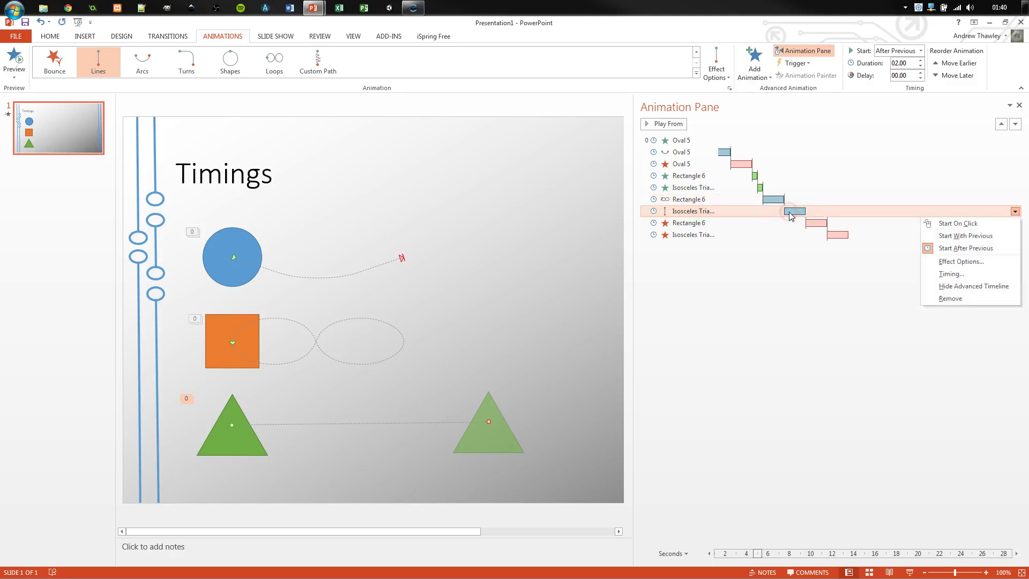
left_click(943, 271)
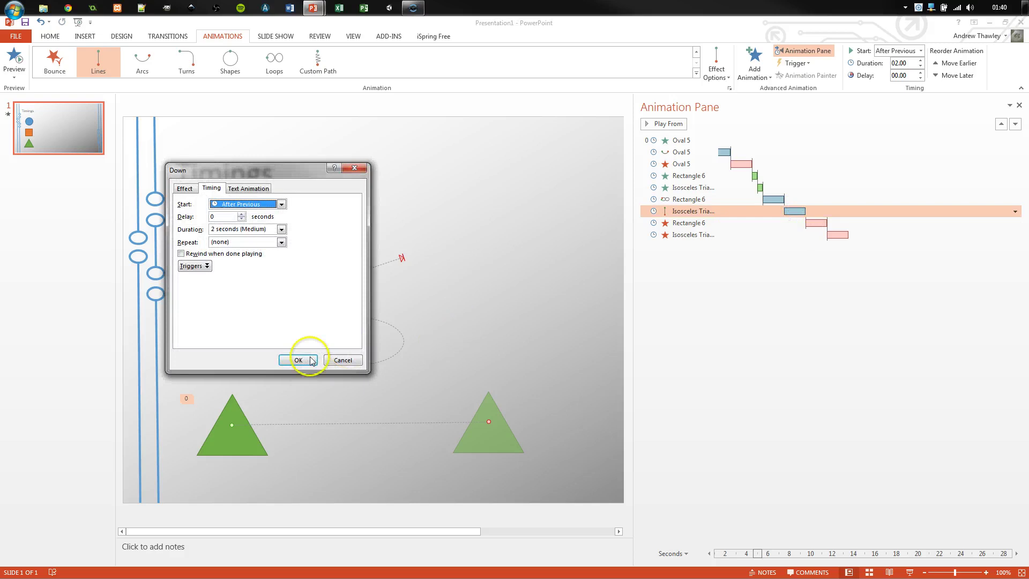
left_click(299, 360)
left_click(1015, 211)
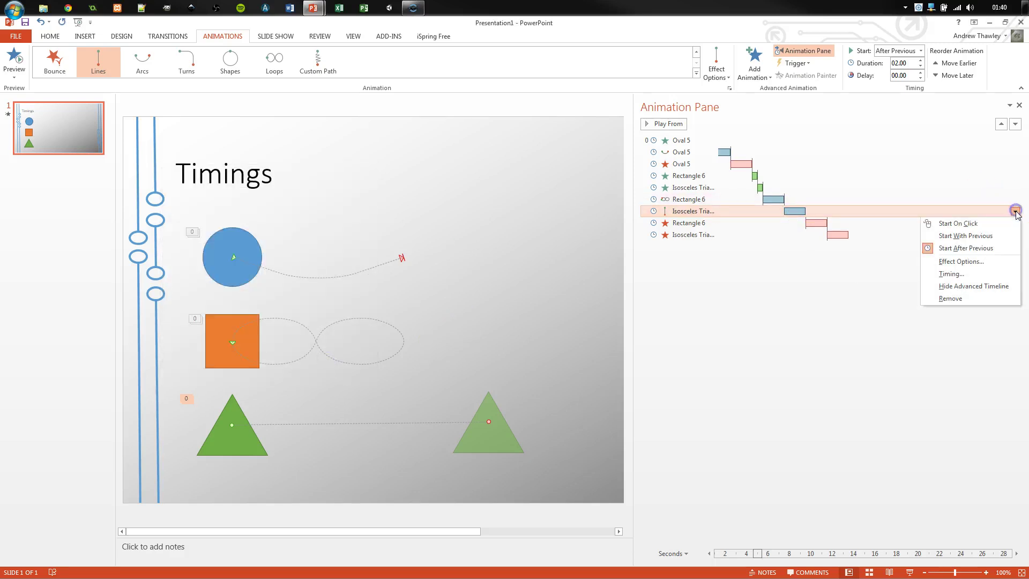
left_click(973, 240)
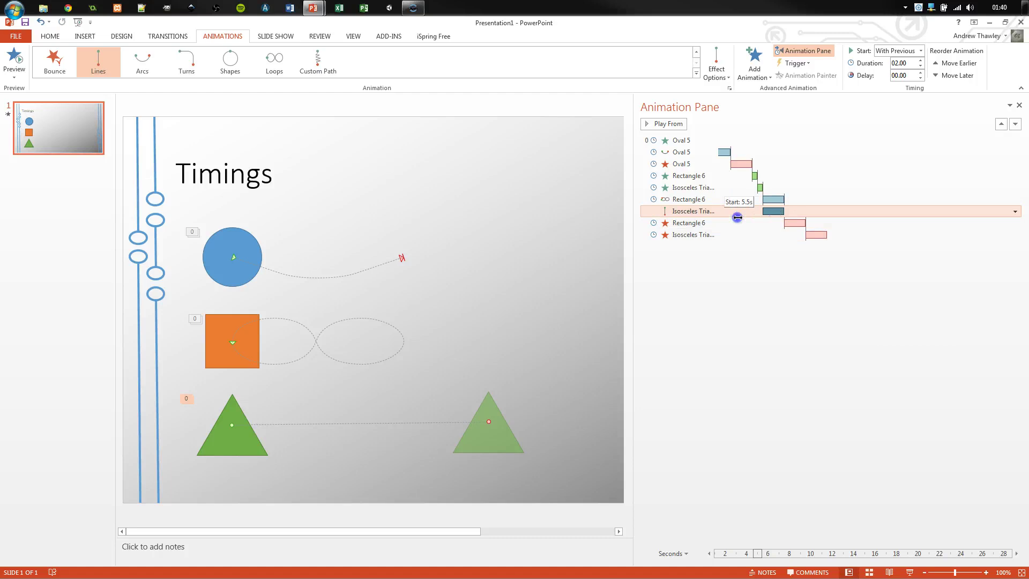
Lengthen the triangle's line motion by dragging the end of its timeline bar
mouse_move(783, 213)
left_mouse_down()
mouse_move(802, 211)
mouse_move(767, 211)
left_mouse_up()
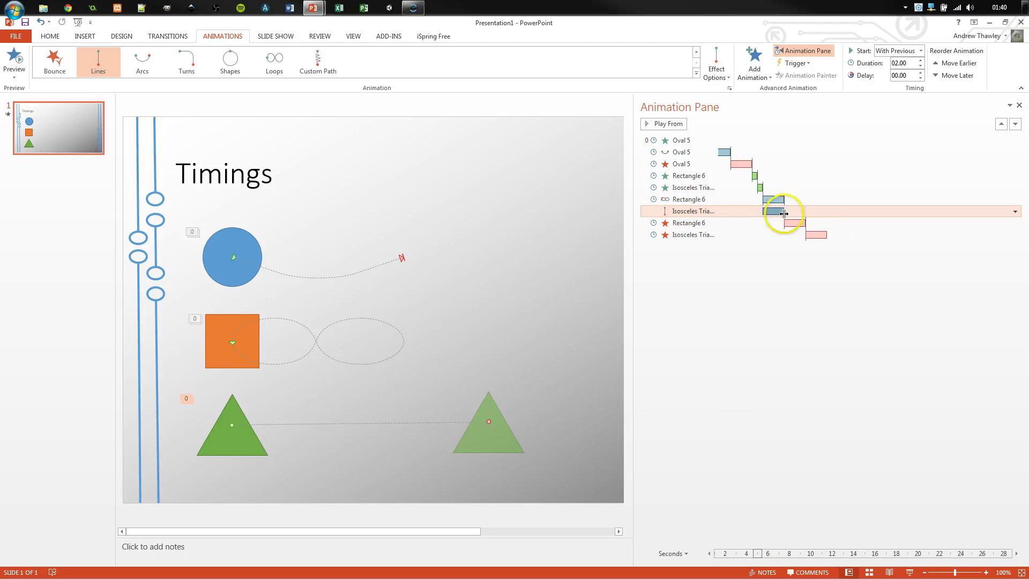
double_click(783, 213)
left_click(346, 355)
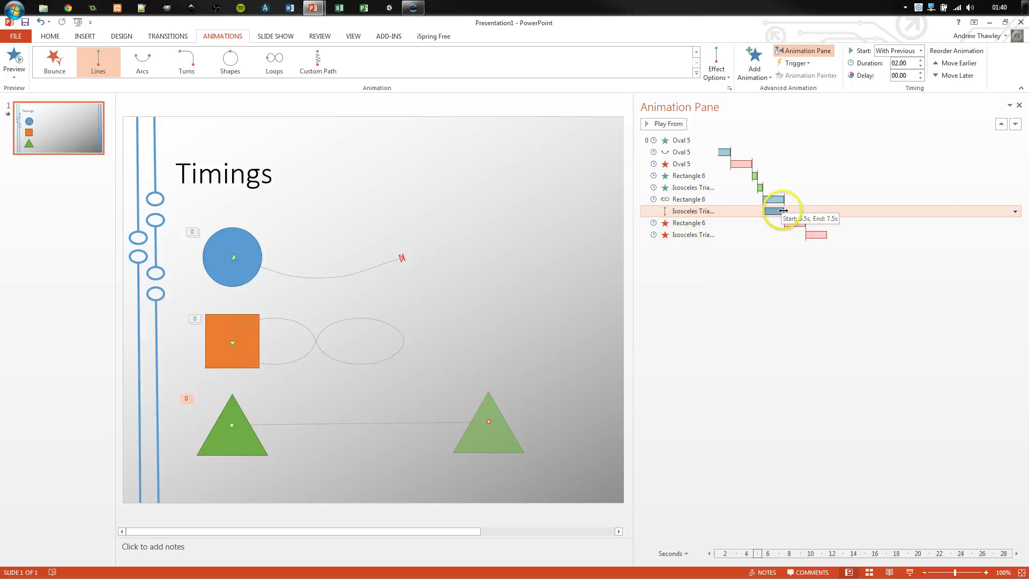
left_click_drag(783, 210, 813, 209)
Set the square's exit to Start With Previous and shift it to begin at 6.5s
left_click(822, 221)
left_click(1015, 223)
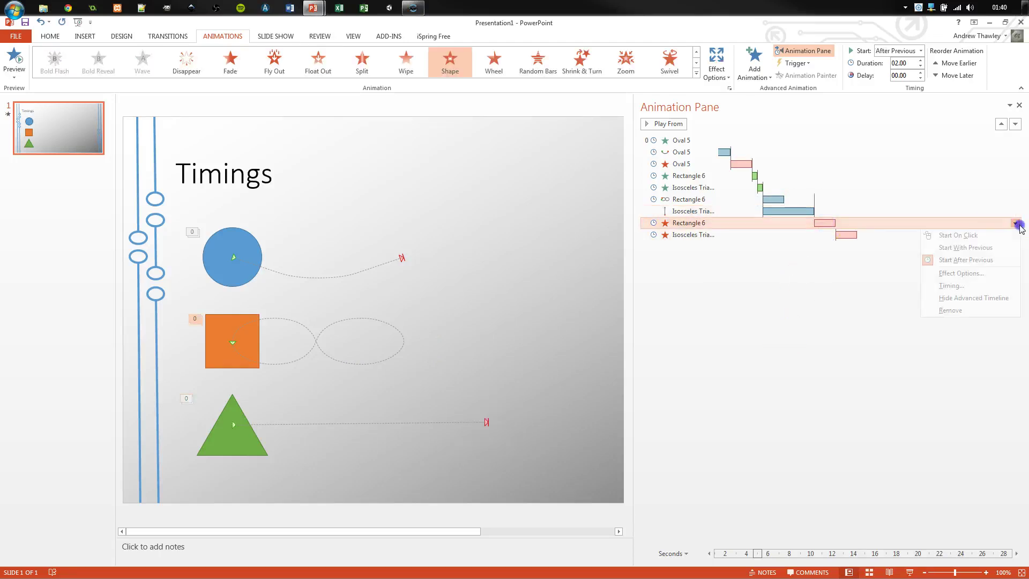
left_click(967, 247)
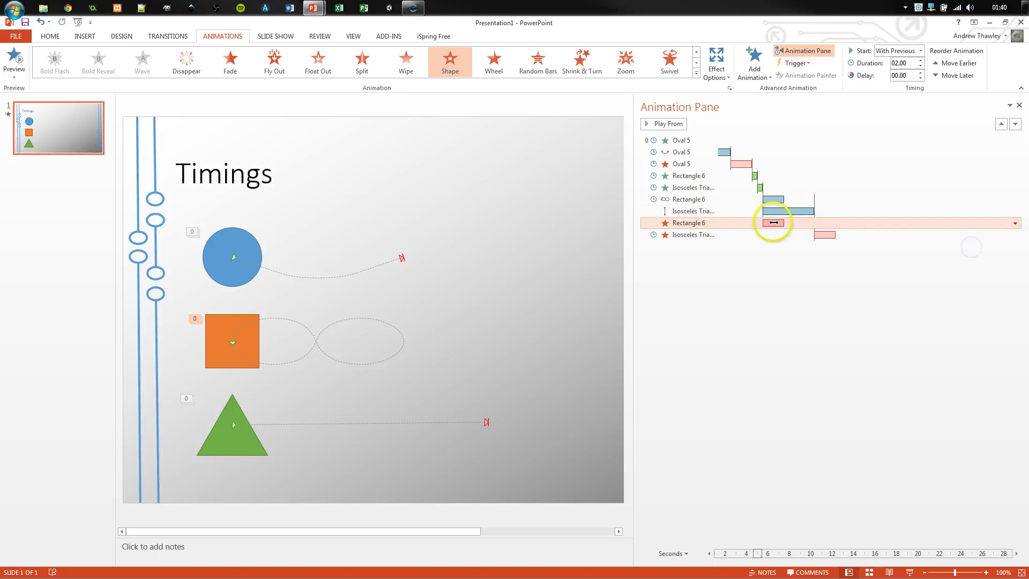
left_click_drag(774, 222, 782, 223)
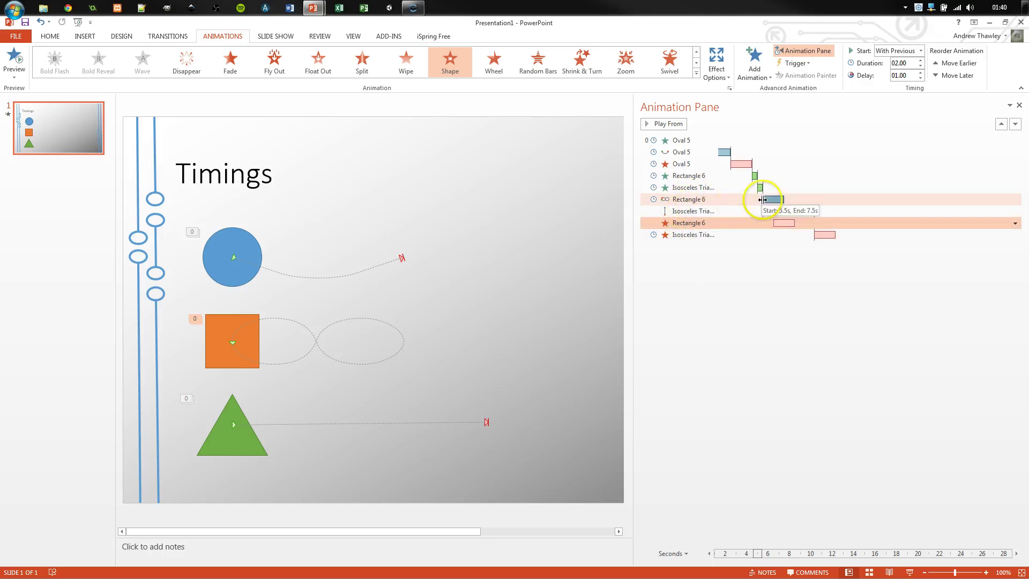
left_click(804, 236)
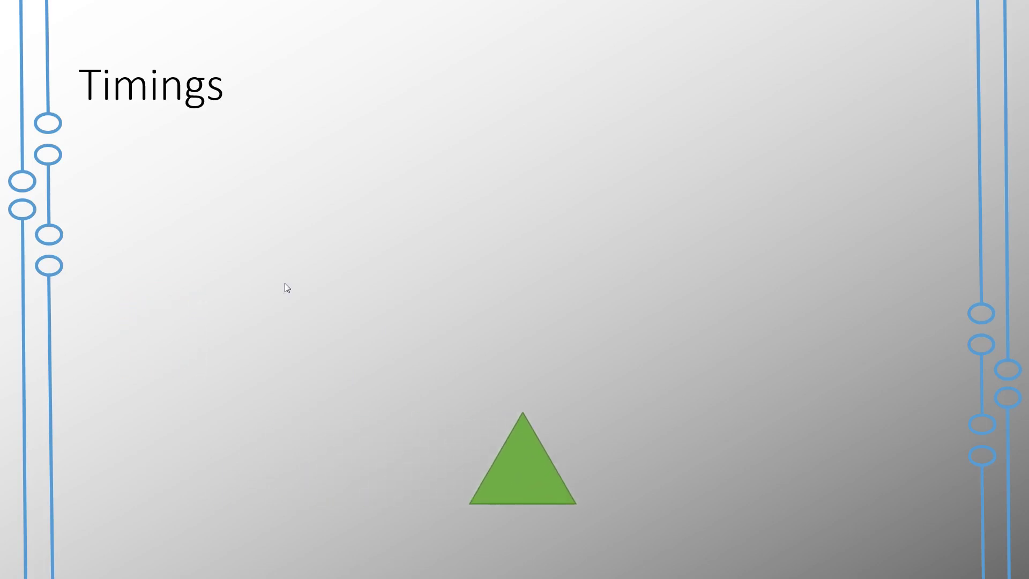
left_click(507, 339)
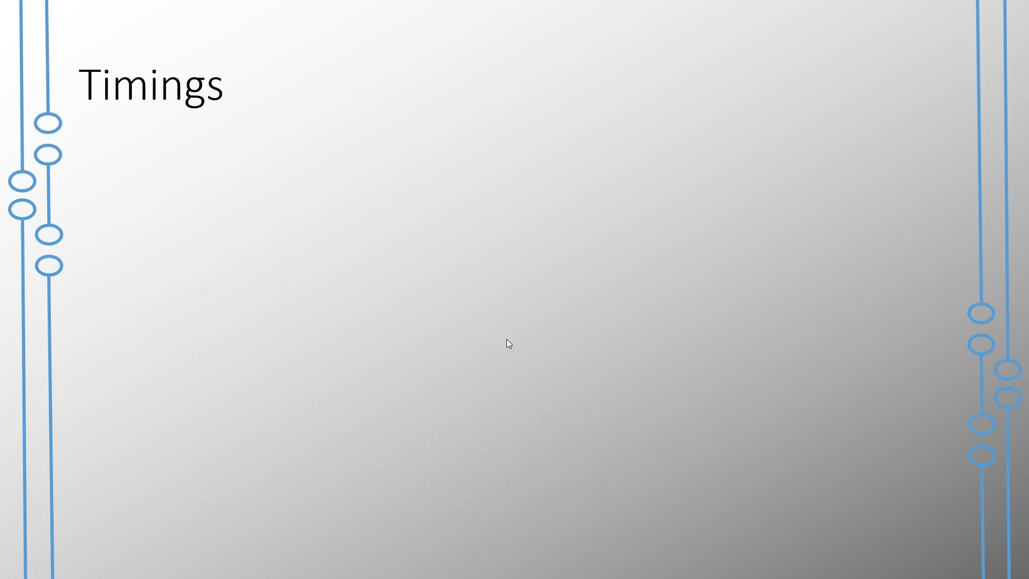
key("Escape")
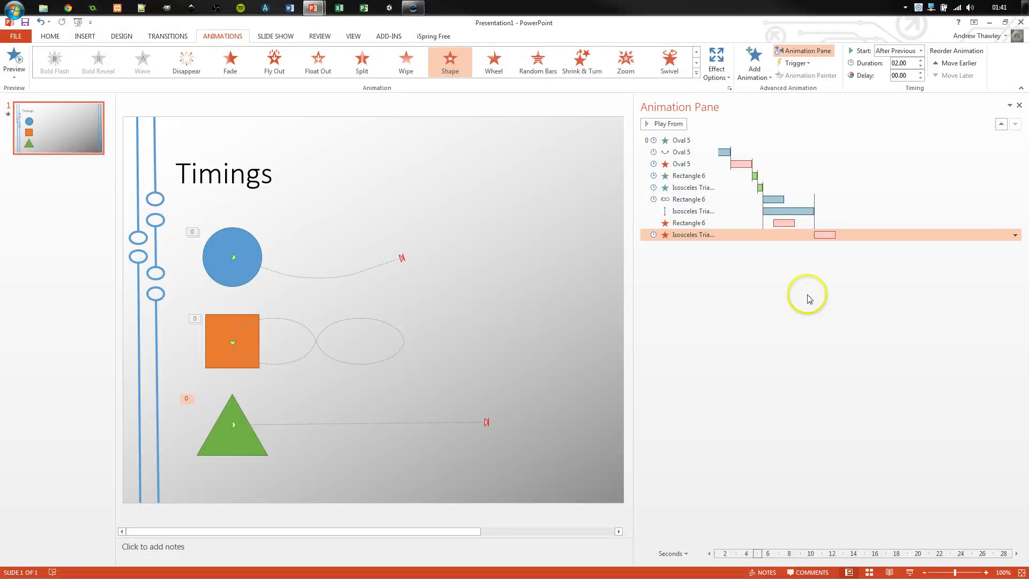
In the triangle exit's Effect Options Timing, set Repeat to Until End of Slide
left_click(1015, 235)
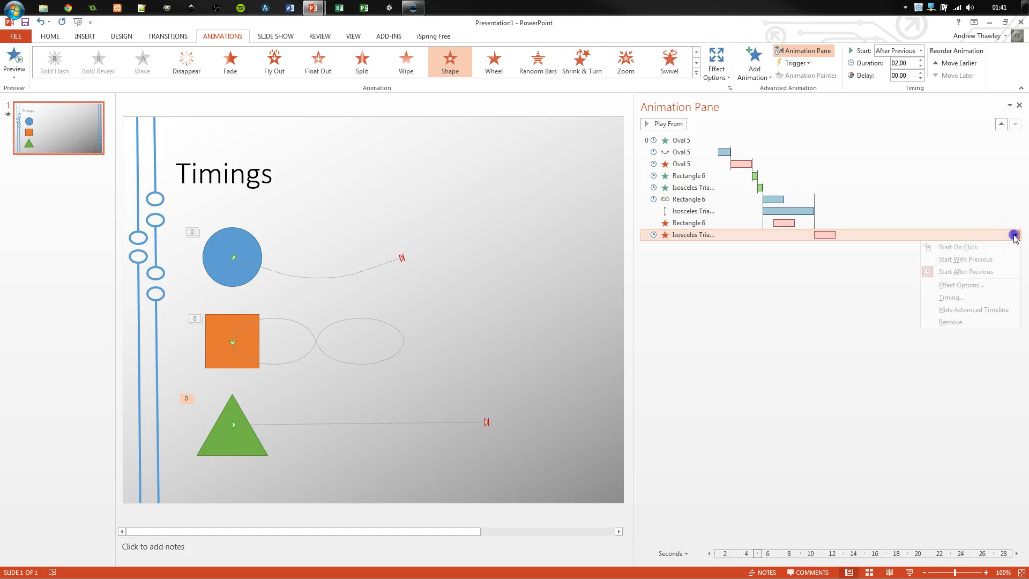
left_click(967, 295)
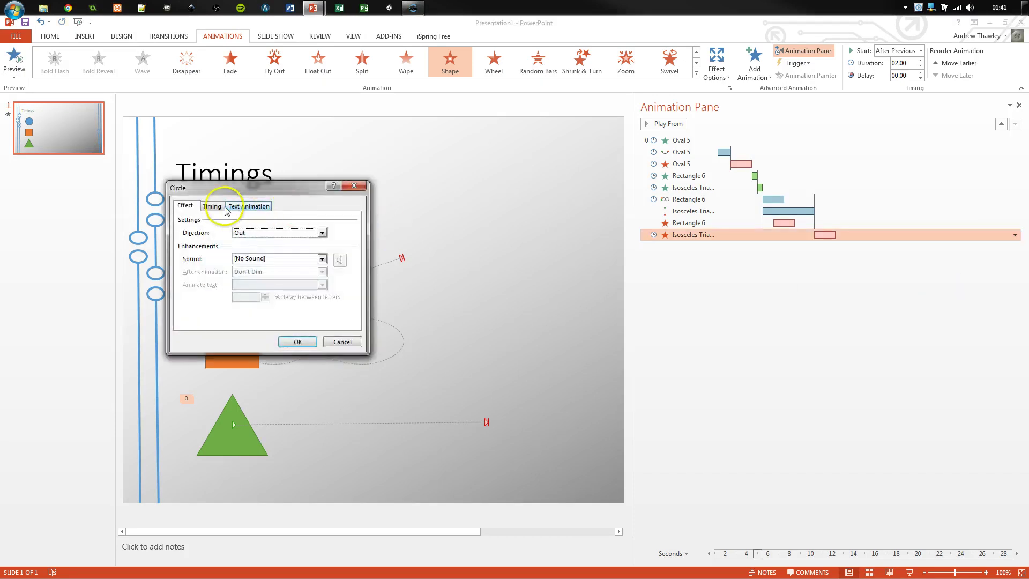
left_click(252, 233)
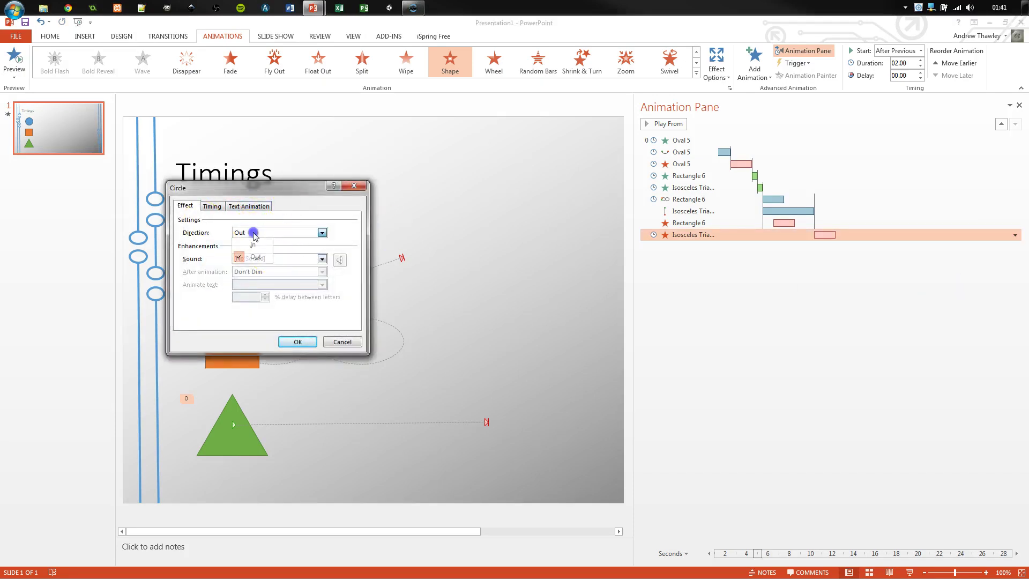
left_click(254, 235)
left_click(212, 206)
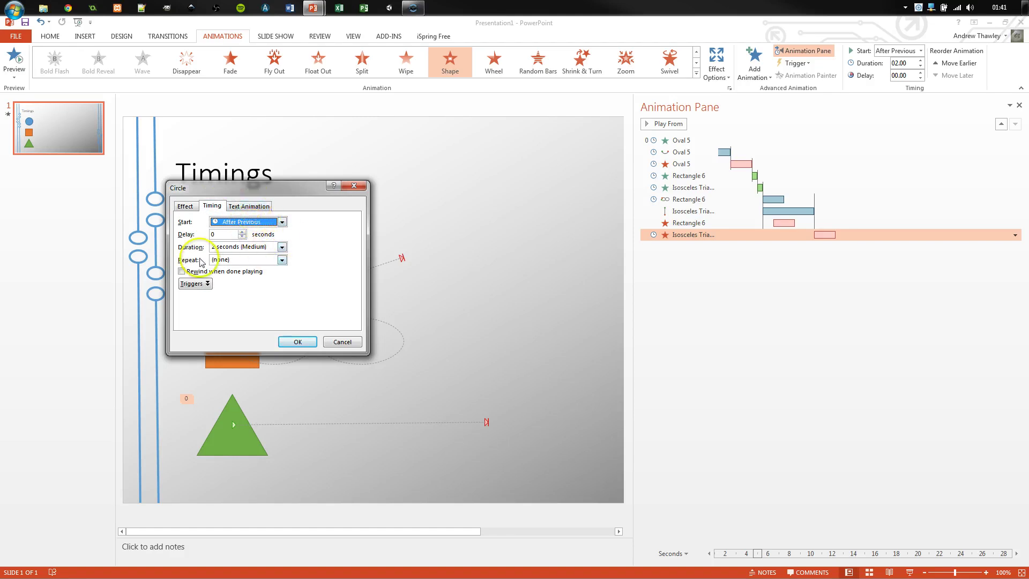
left_click(282, 260)
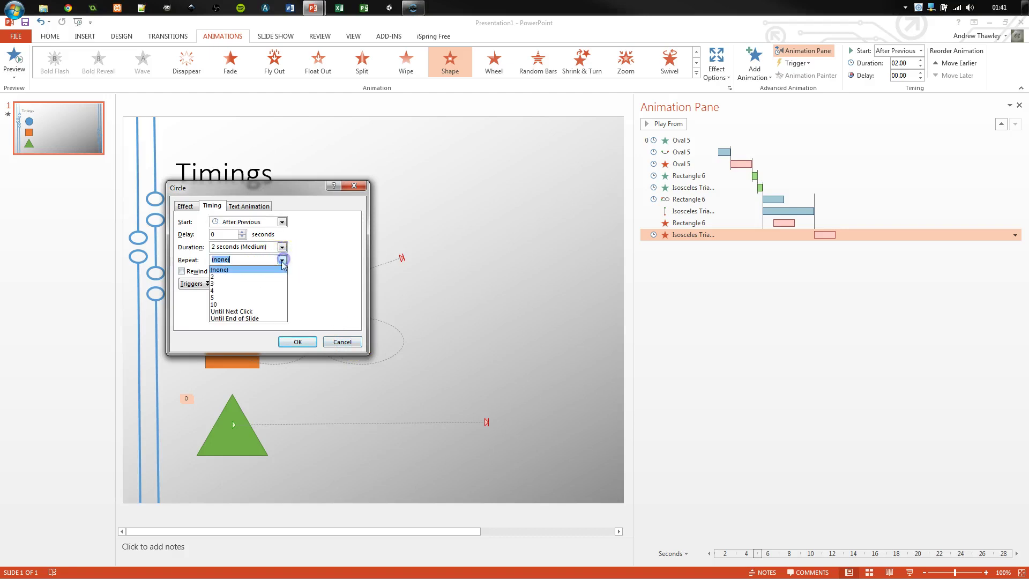
left_click(242, 318)
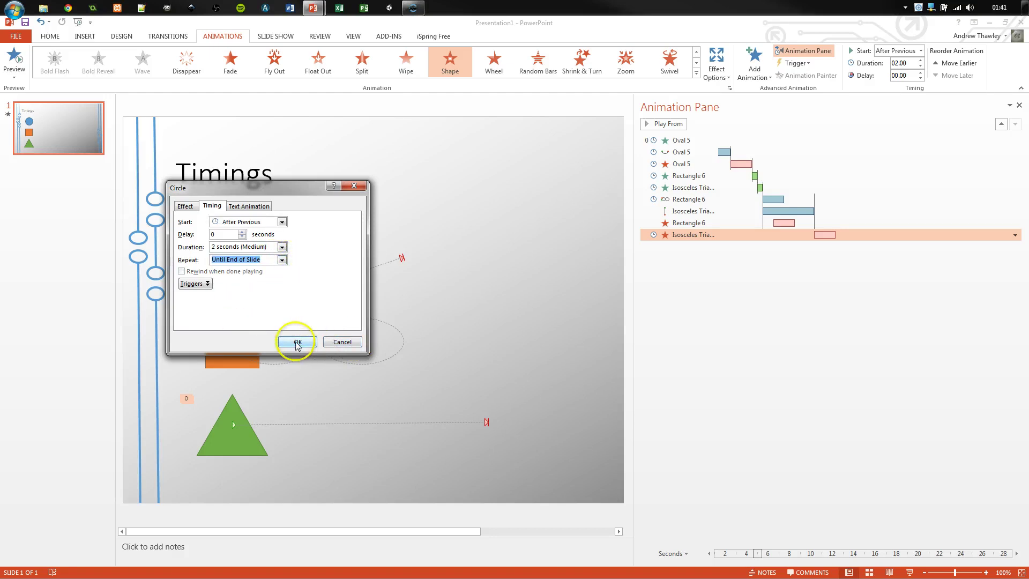
left_click(349, 342)
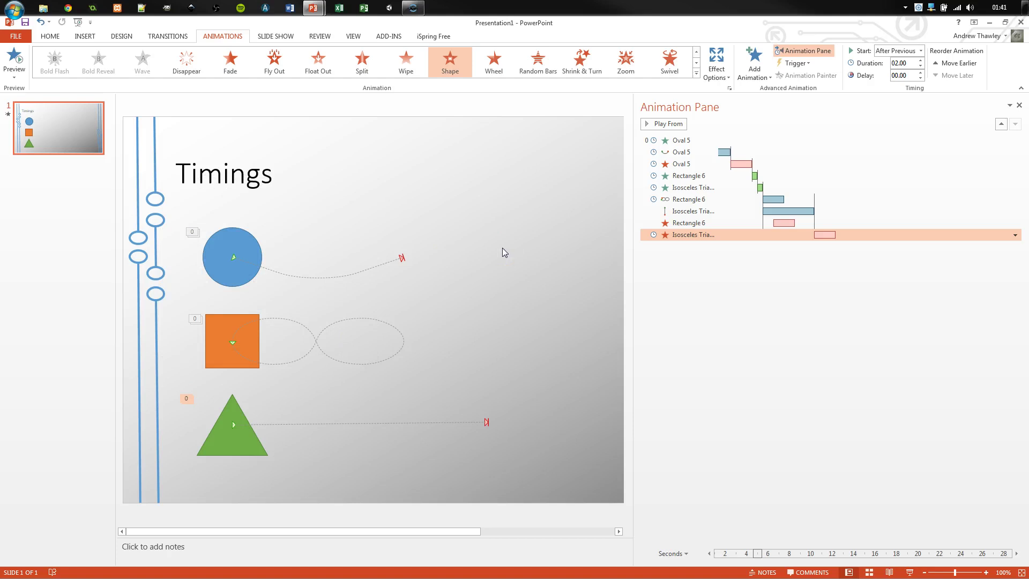